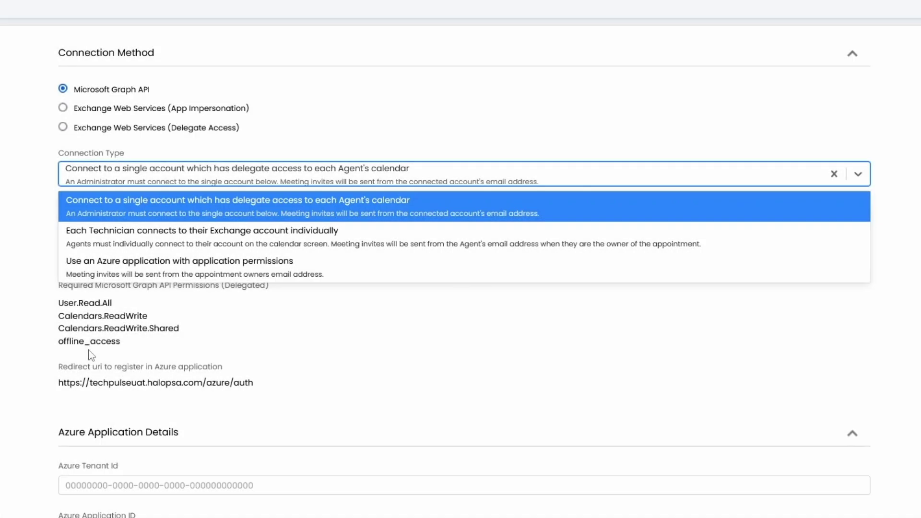
left_click(91, 355)
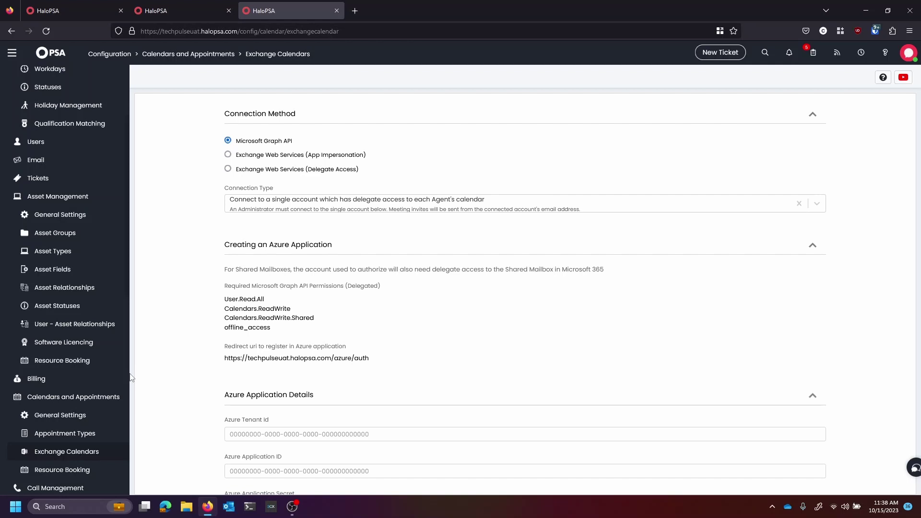
scroll(131, 378, "down", 3)
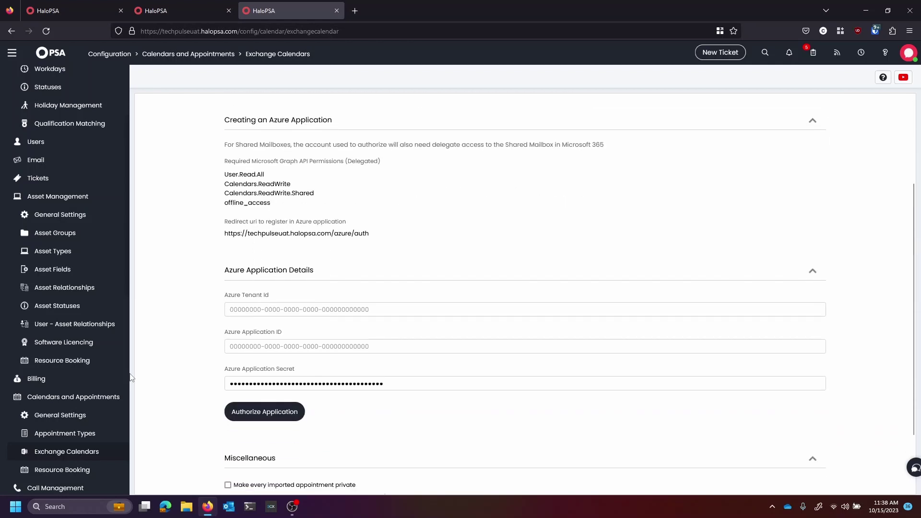
scroll(131, 378, "up", 2)
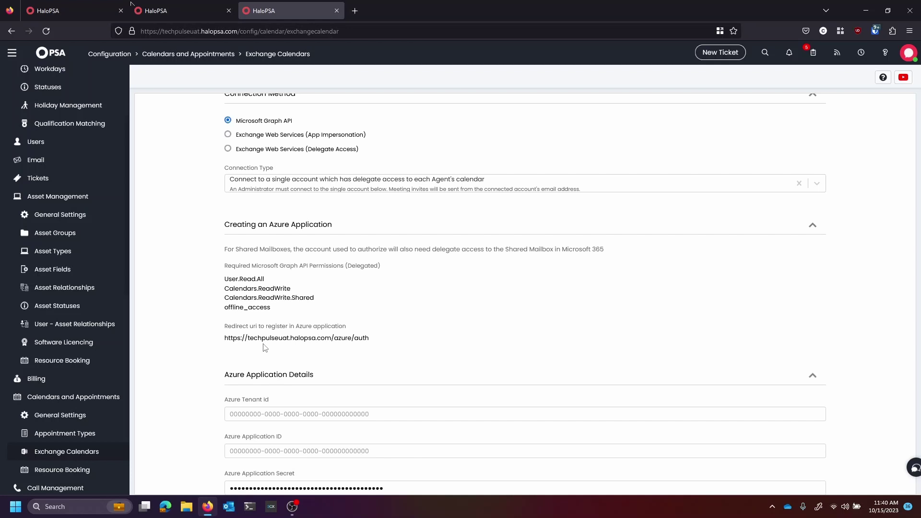
Scroll down the 1st Line Support agent's Preferences to the Exchange integration settings.
scroll(265, 348, "down", 3)
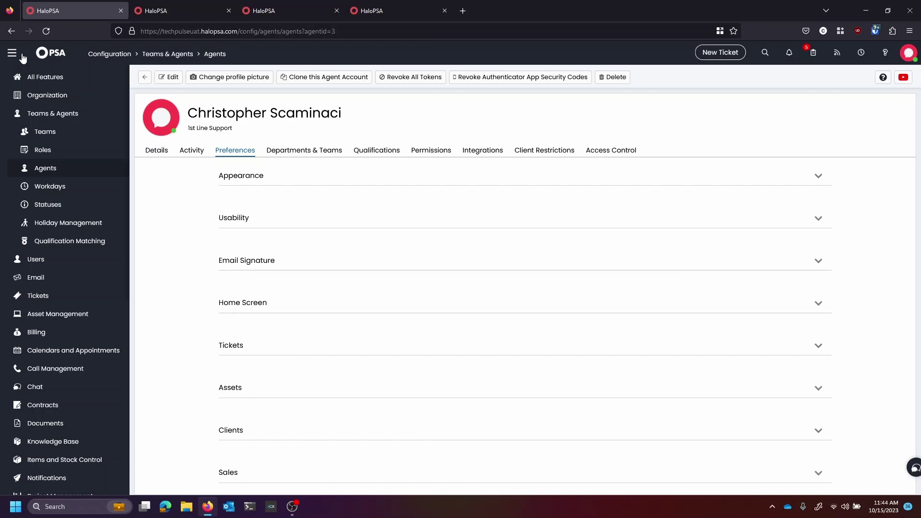
Expand the agent's Calendars and Appointments preferences, showing Day as the default view.
scroll(23, 57, "down", 4)
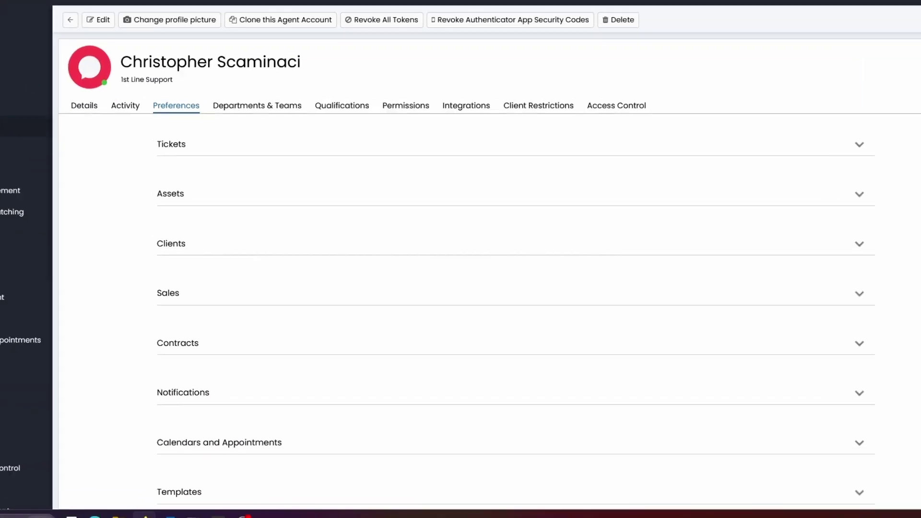
left_click(818, 439)
scroll(818, 438, "down", 3)
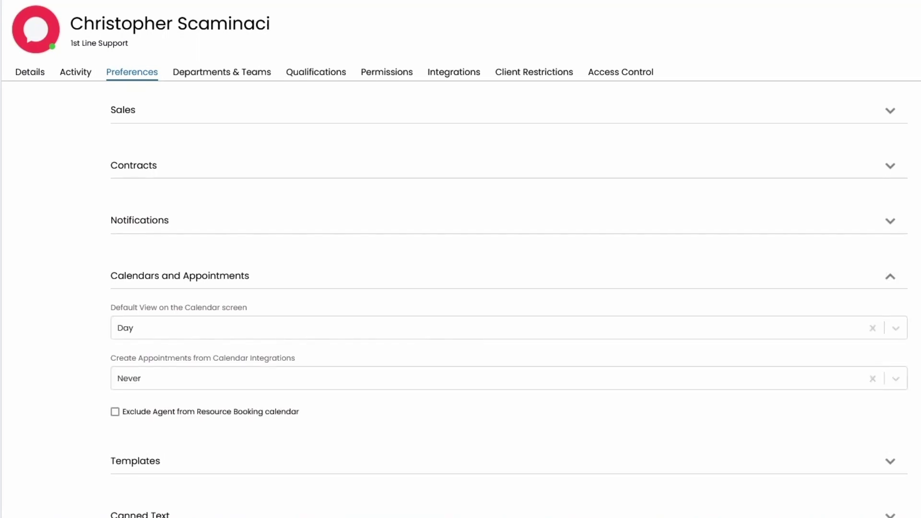
Review the Create Appointments from Calendar Integrations options, leaving it at Never.
left_click(288, 378)
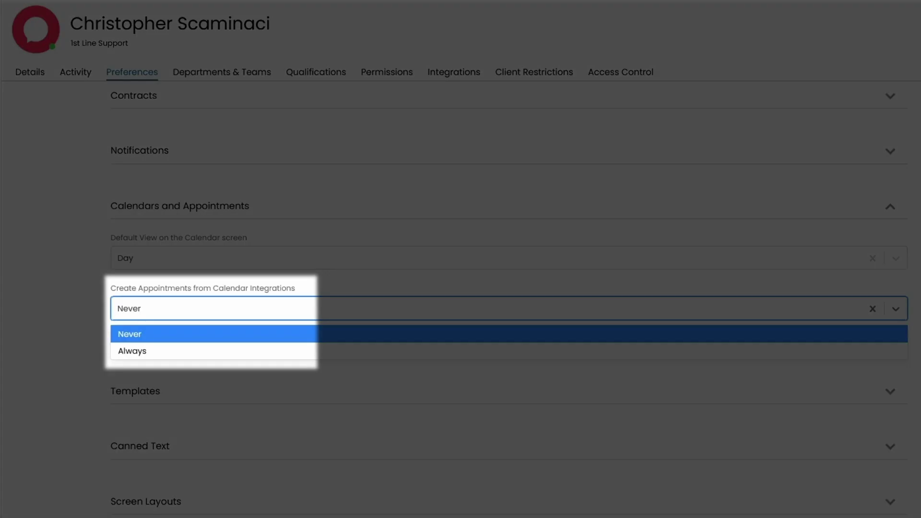
key("Escape")
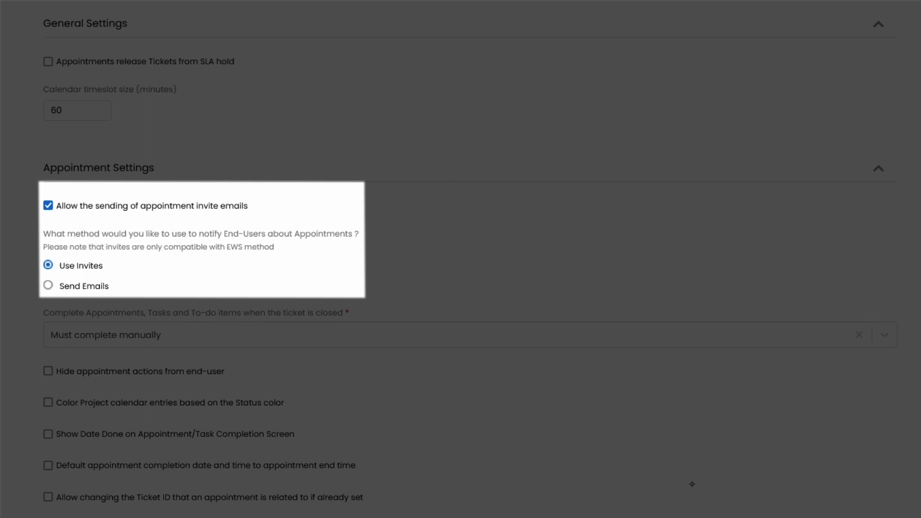
Switch end-user appointment notification to Send Emails, keeping Must complete manually on ticket close.
key("Down")
scroll(693, 487, "down", 3)
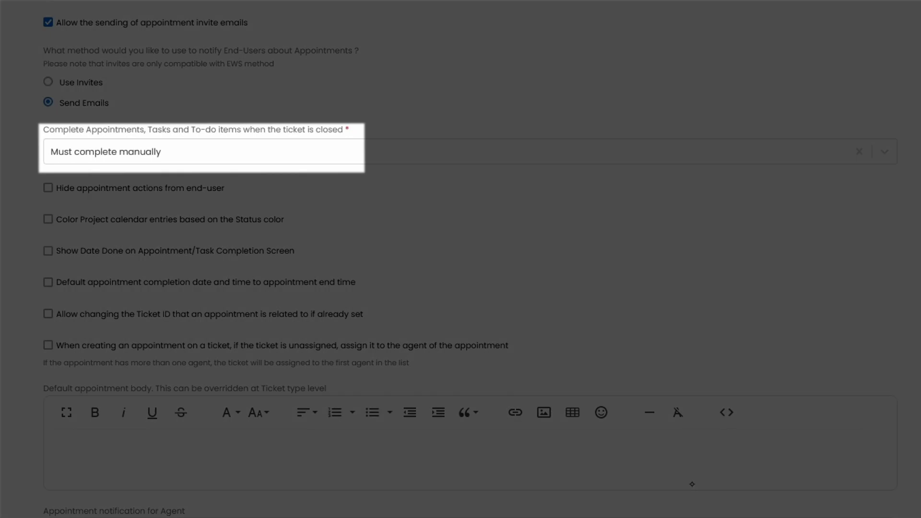
left_click(51, 152)
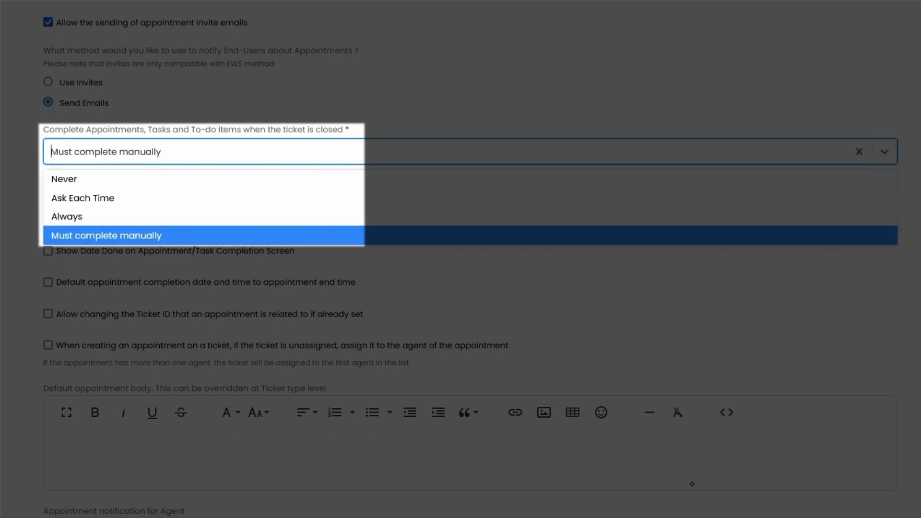
key("Escape")
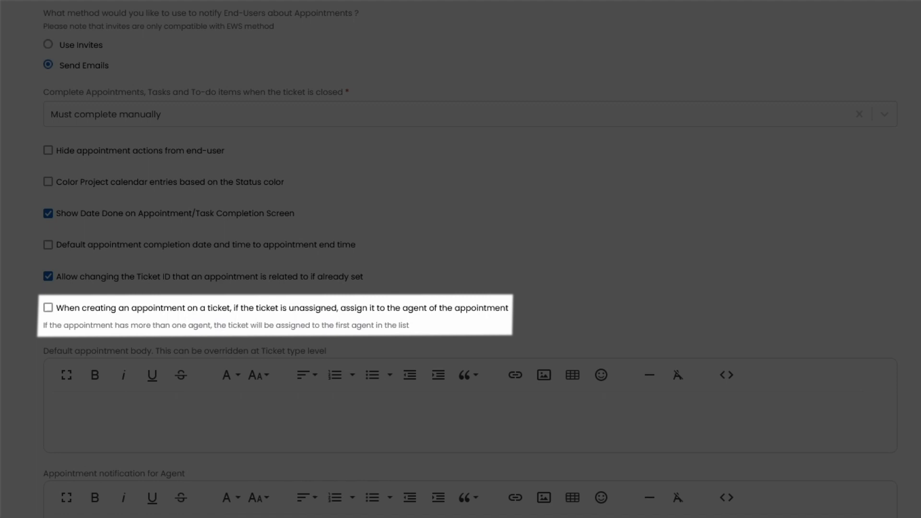
Scroll through the remaining Calendars and Appointments general settings.
scroll(461, 259, "down", 5)
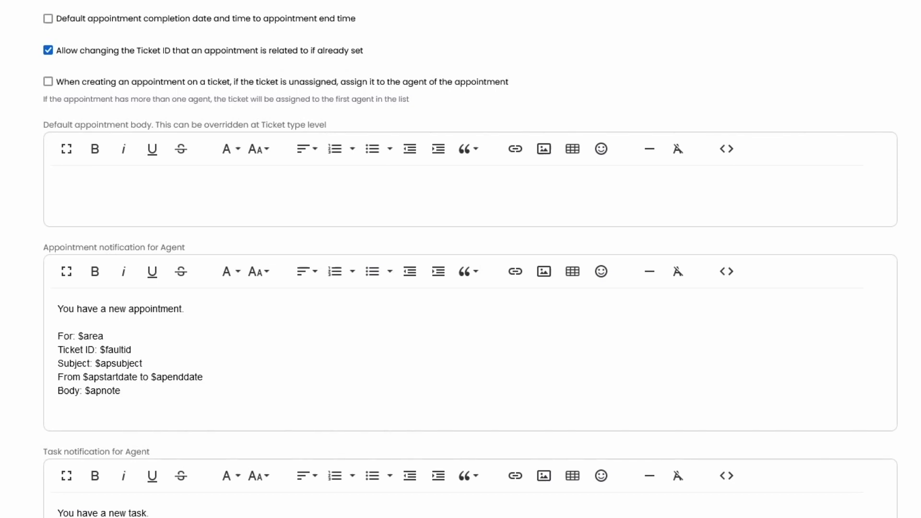
scroll(693, 485, "down", 6)
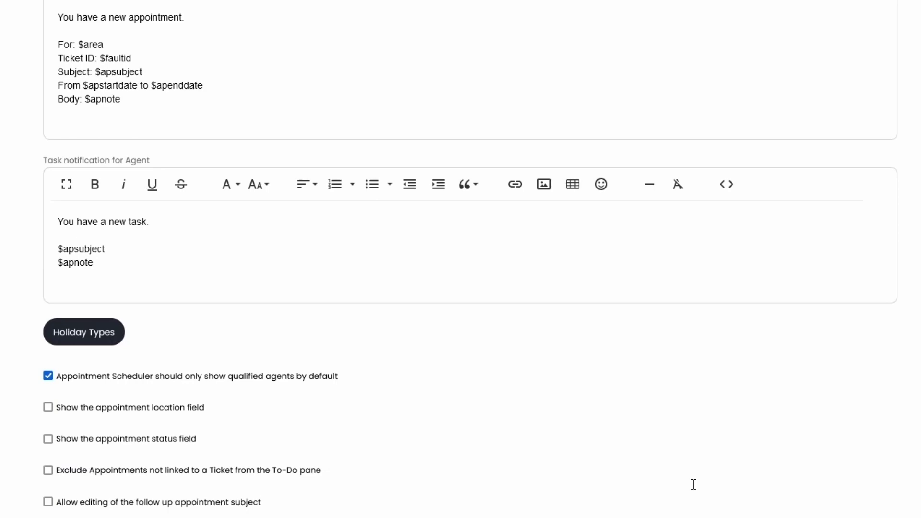
scroll(693, 484, "down", 2)
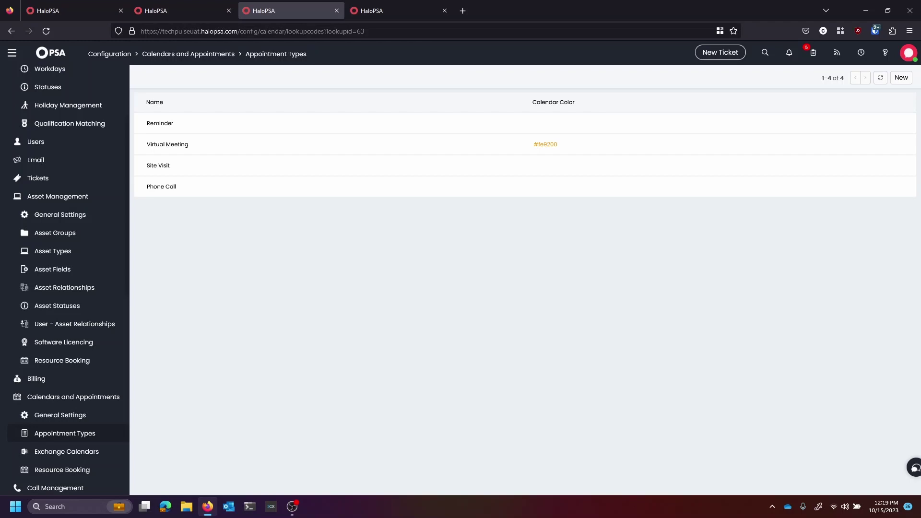
Enable Microsoft Teams meeting creation for the Virtual Meeting appointment type and save it.
left_click(168, 145)
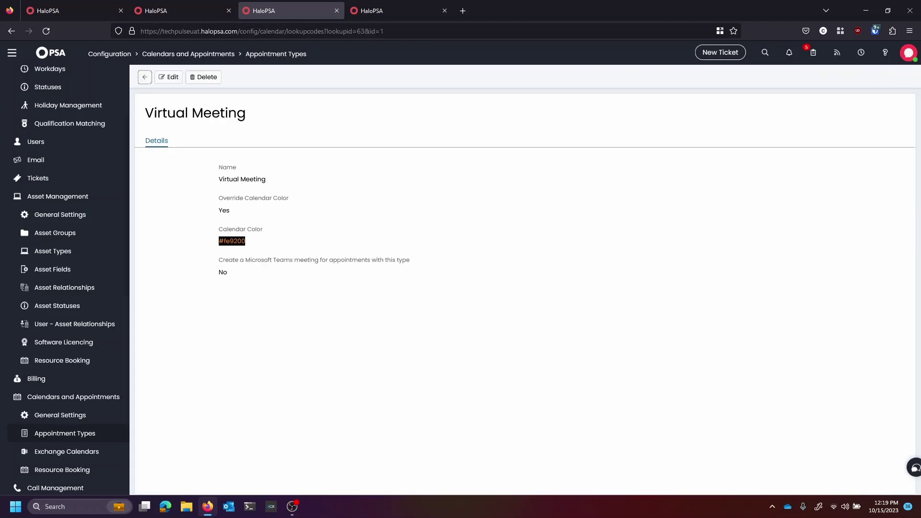
left_click(168, 77)
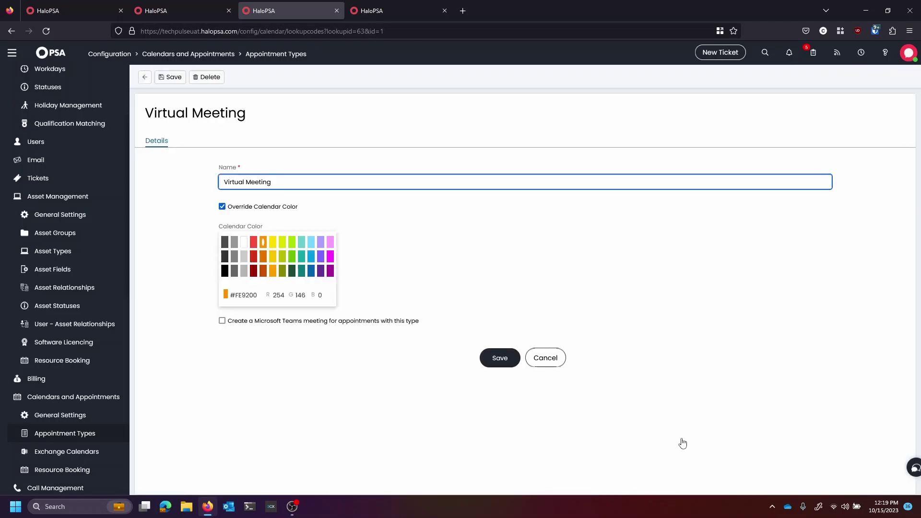
key("Tab")
key("Tab")
key("space")
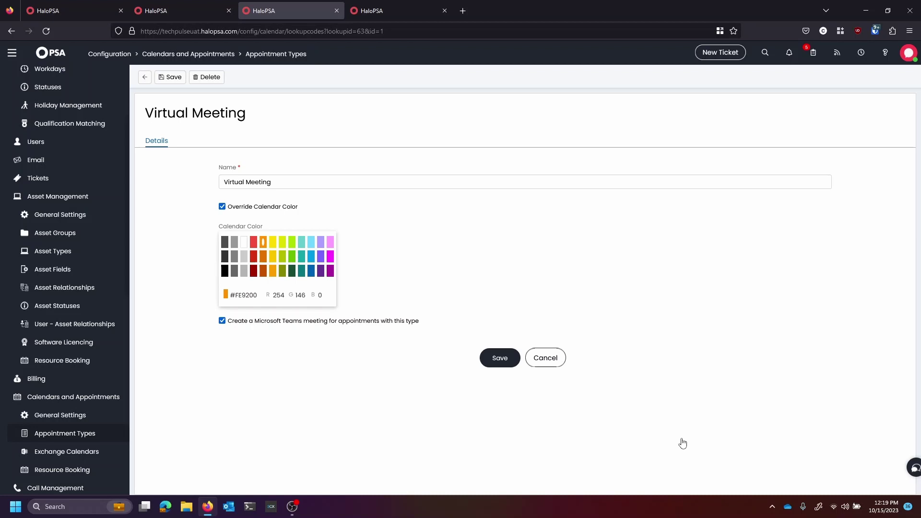
key("Return")
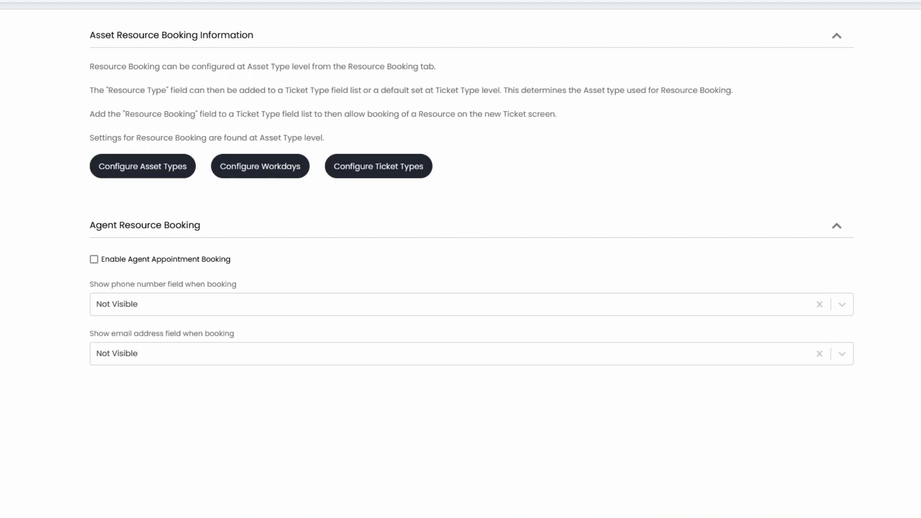
Enable agent appointment booking and scroll down to the Booking types table.
left_click(94, 260)
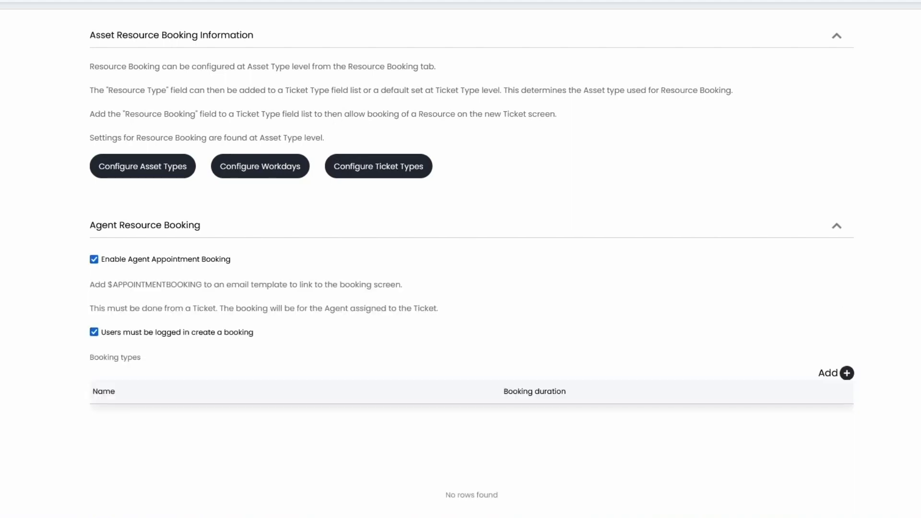
scroll(669, 447, "down", 2)
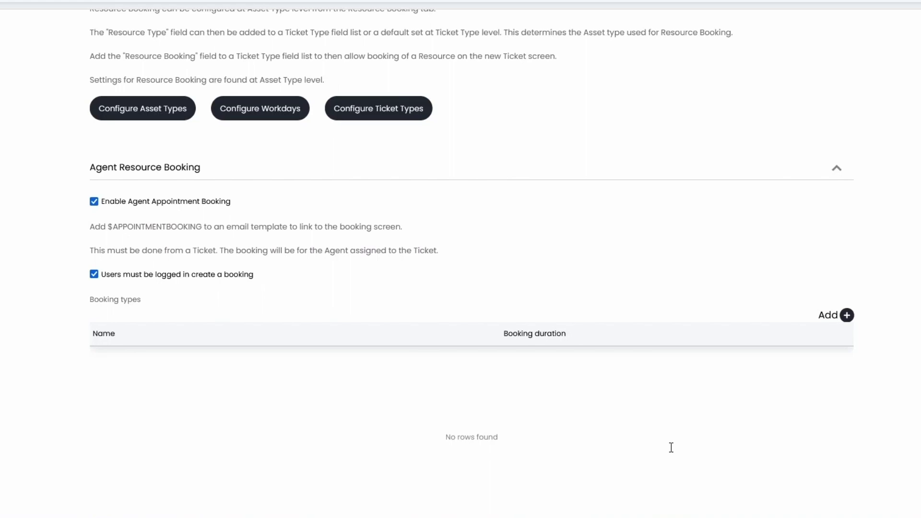
scroll(671, 448, "down", 3)
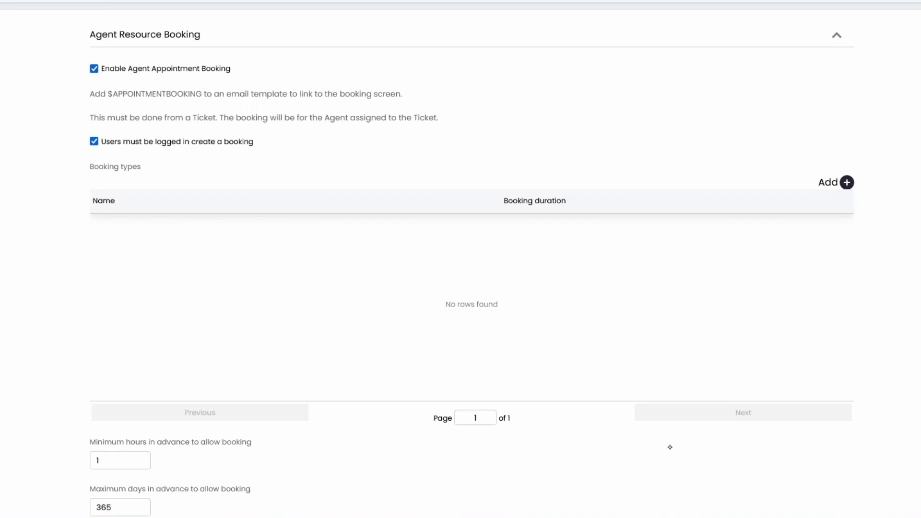
Add a 'Remote Support Session' booking type, 30 minutes long with 15-minute buffers before and after.
left_click(847, 183)
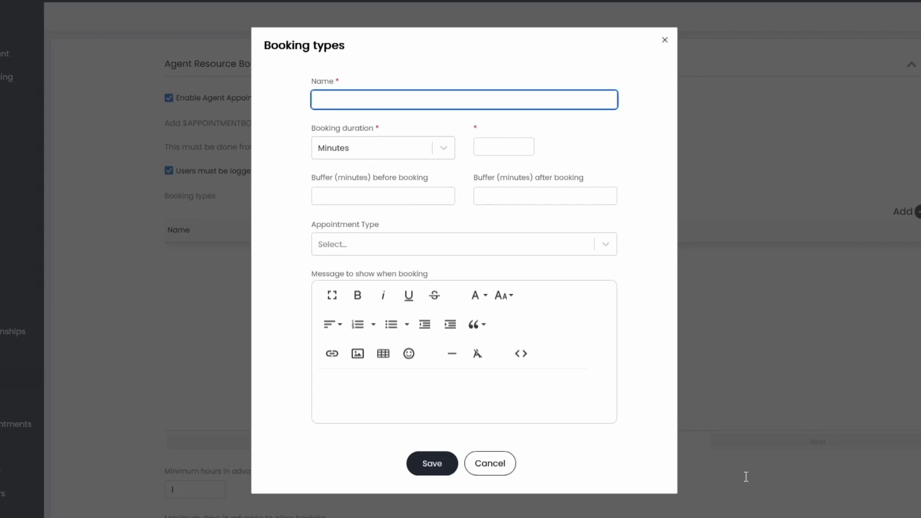
type("Remote Support Sessio")
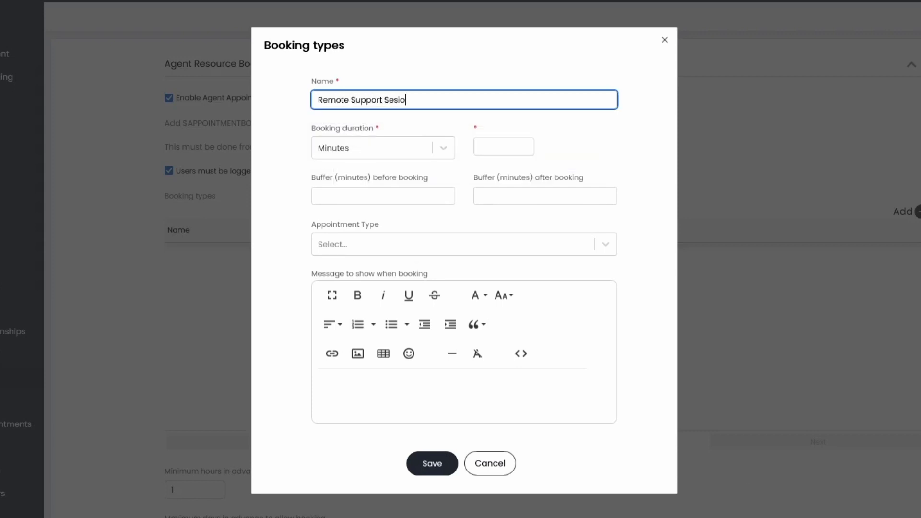
type("n")
key("BackSpace")
key("BackSpace")
key("BackSpace")
key("BackSpace")
type("ssion")
key("Tab")
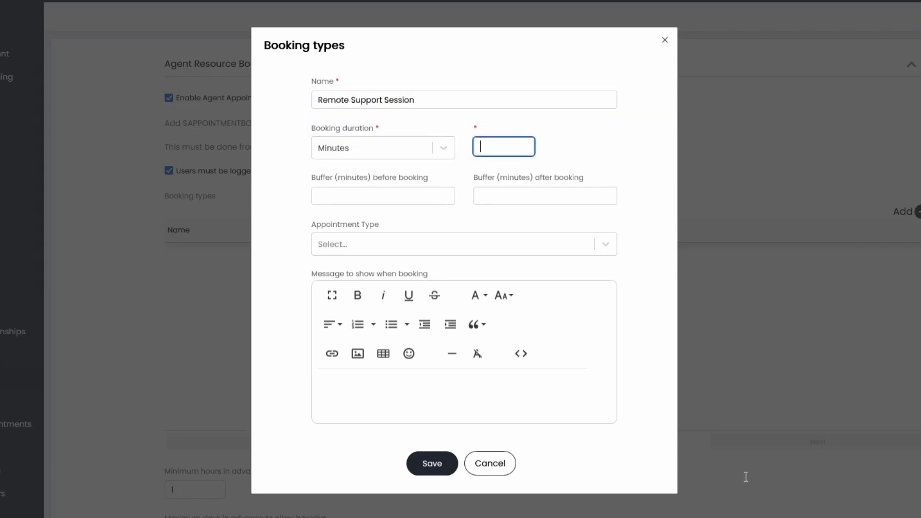
type("30")
key("Tab")
type("15")
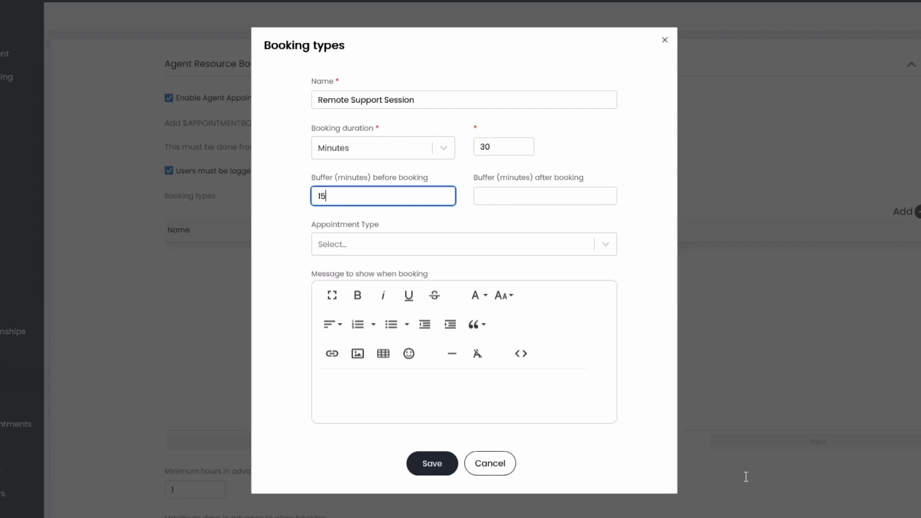
key("Tab")
type("15")
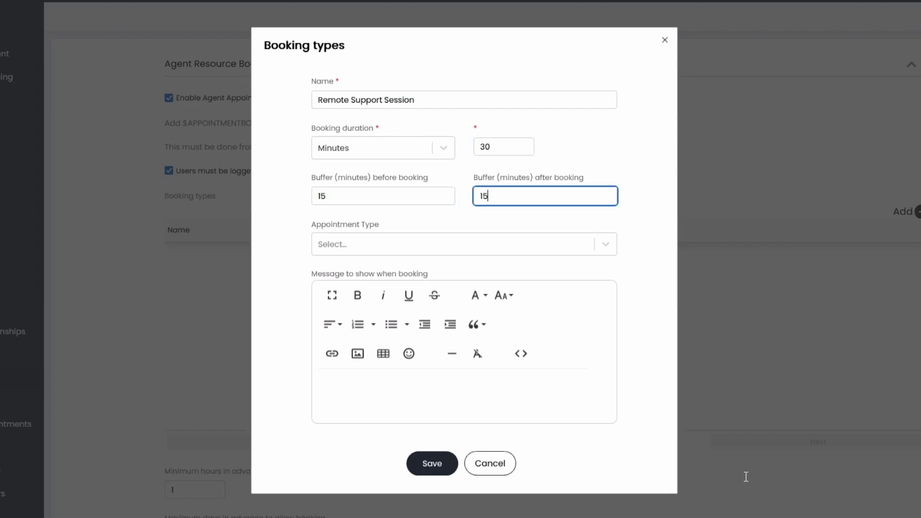
Set its appointment type to Virtual Meeting, add the message 'Hey thanks', and save it.
key("Tab")
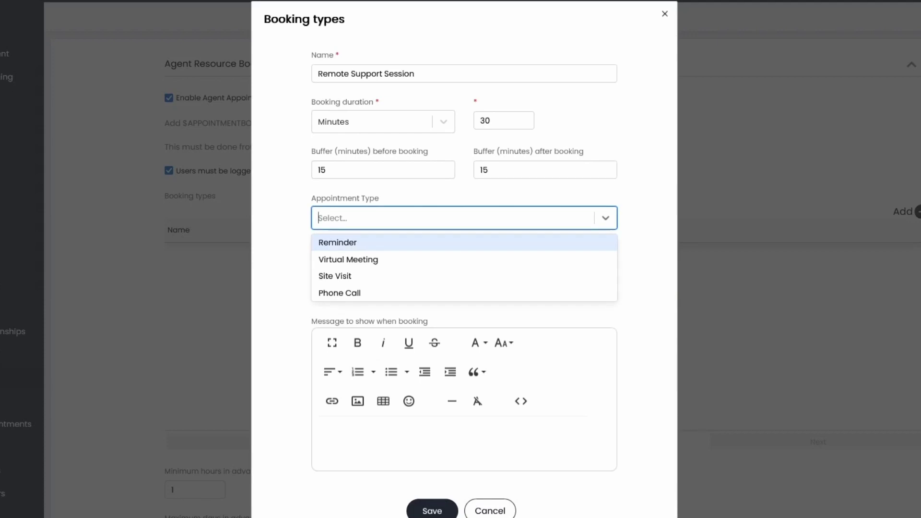
key("Down")
key("Return")
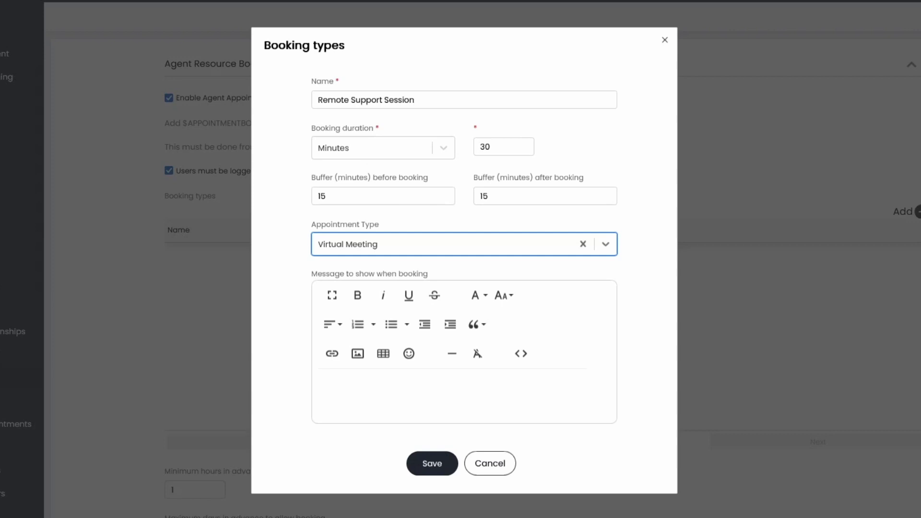
left_click(745, 476)
left_click(323, 384)
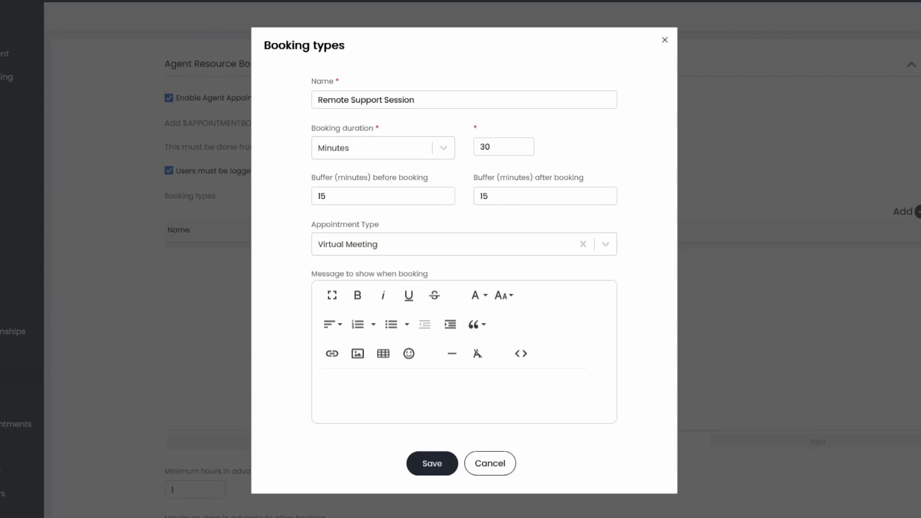
type("Hey thanks")
left_click(433, 463)
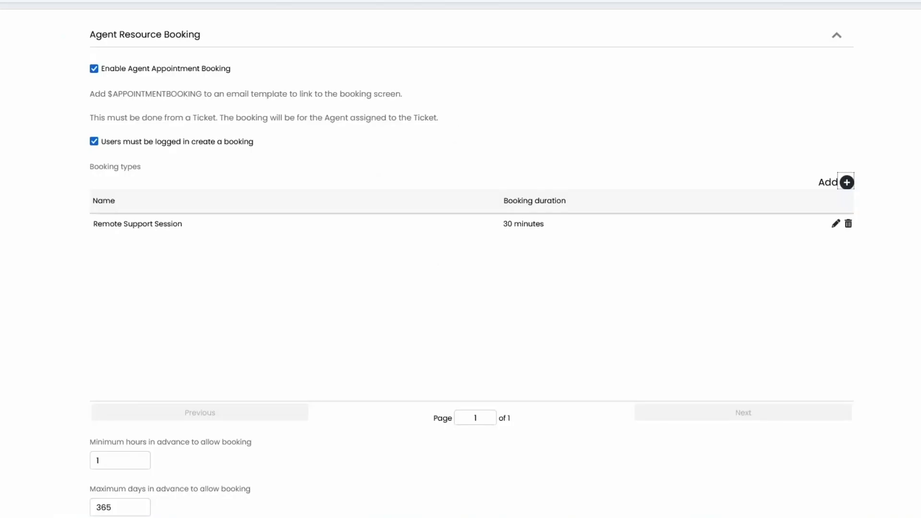
Change the booking limits to a 4-hour minimum and a 14-day maximum in advance.
scroll(461, 260, "down", 3)
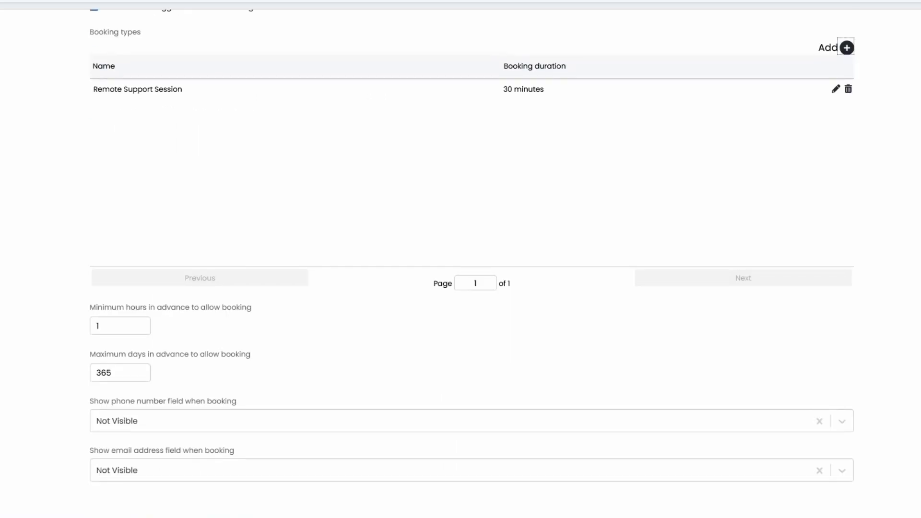
scroll(461, 259, "up", 1)
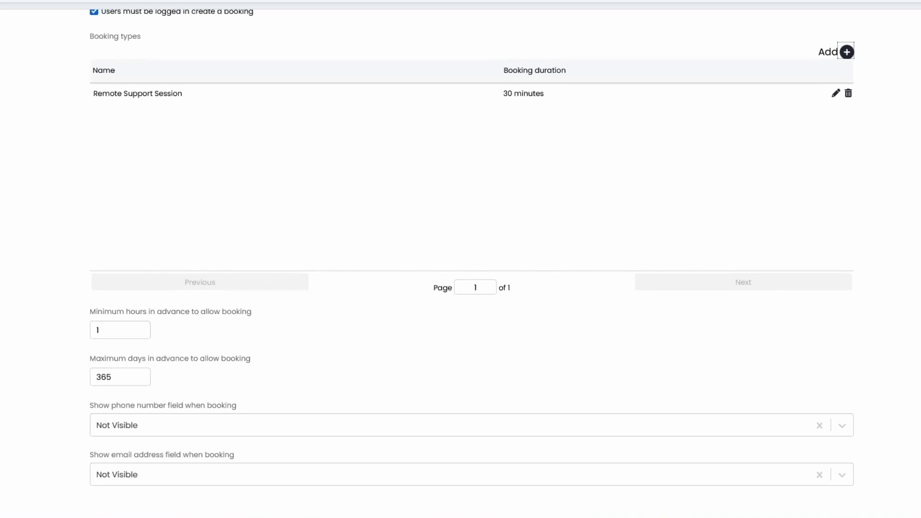
left_click(98, 338)
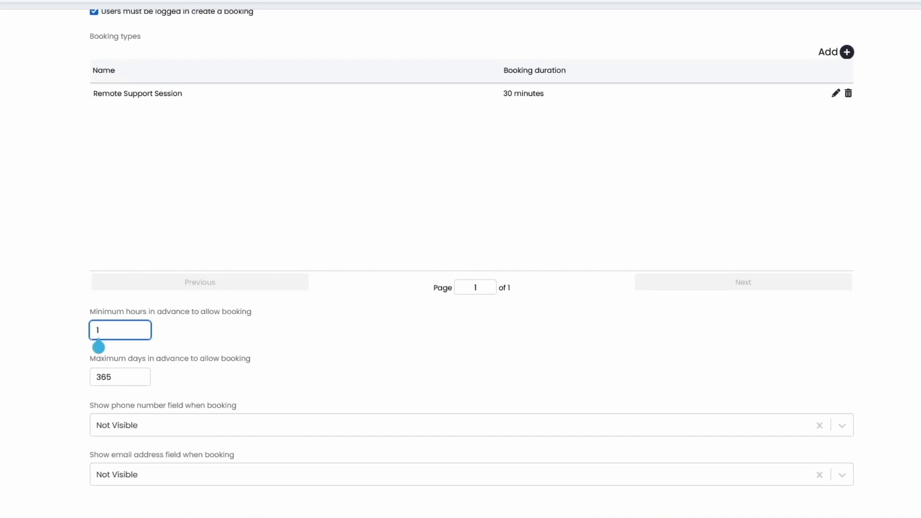
key("BackSpace")
type("4")
left_click(111, 384)
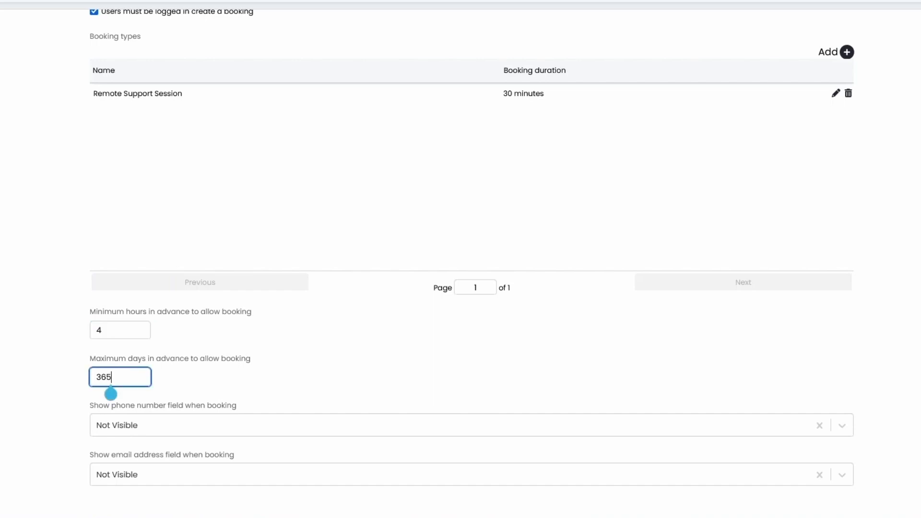
key("BackSpace")
key("BackSpace")
key("BackSpace")
type("14")
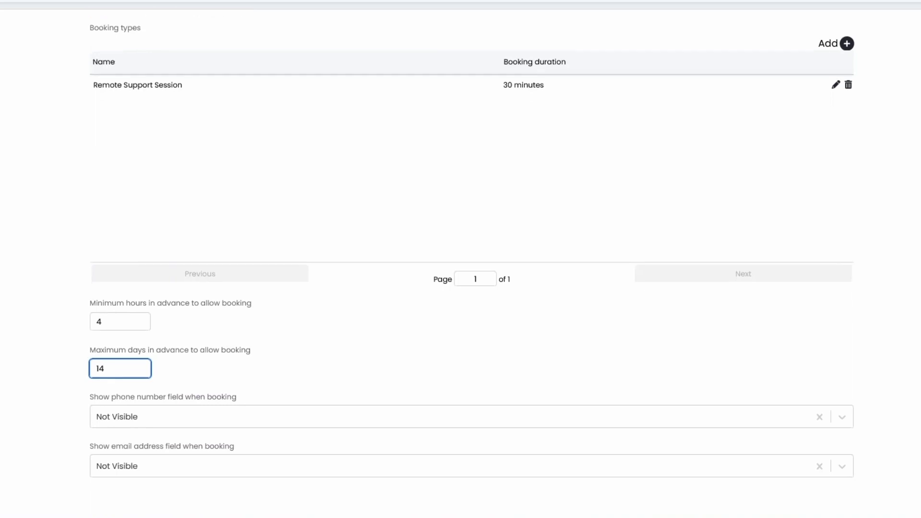
Make both the phone number and email address booking fields Mandatory.
left_click(97, 425)
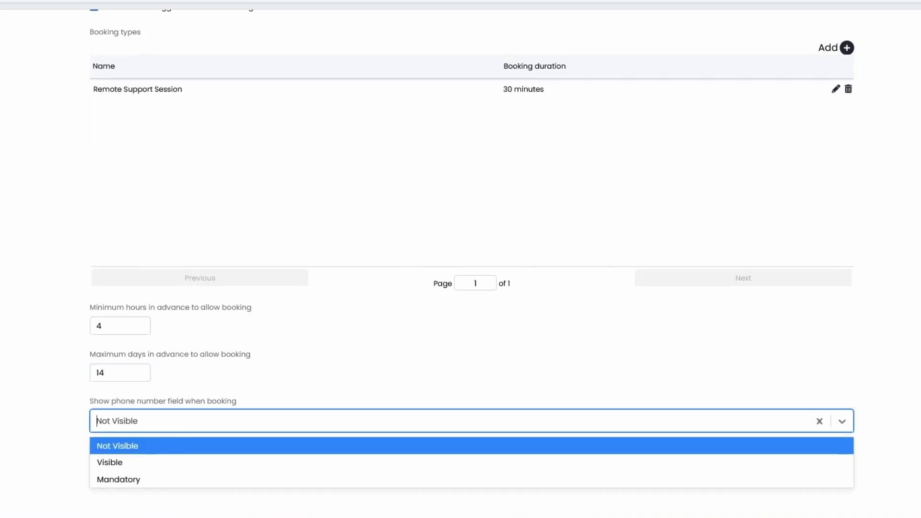
key("Down")
key("Down")
key("Return")
key("Tab")
key("Down")
key("Down")
key("Down")
key("Return")
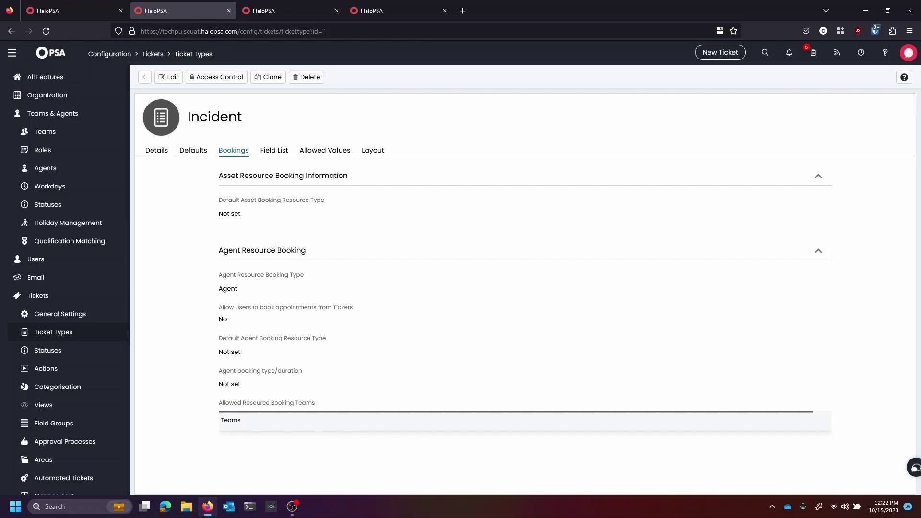
Edit the Incident booking settings, leaving the asset and agent resource defaults unchanged.
left_click(169, 77)
left_click(480, 216)
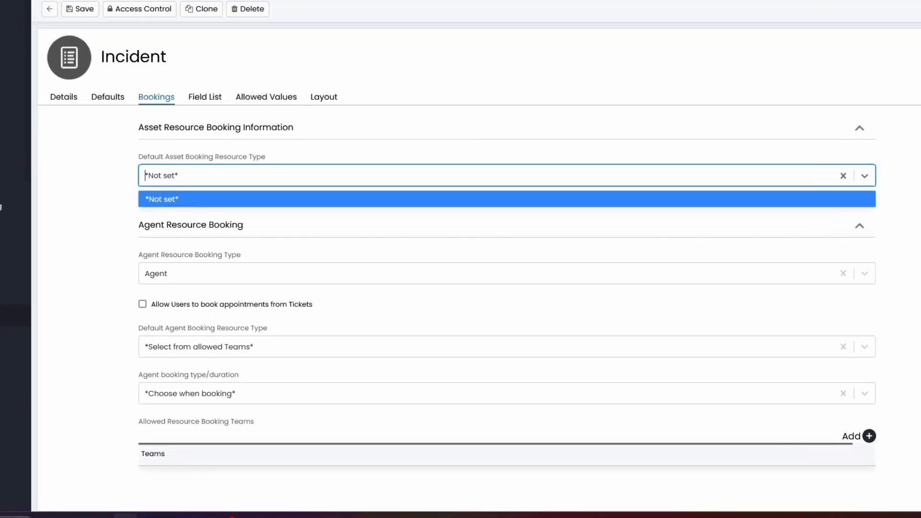
left_click(480, 233)
scroll(699, 452, "down", 2)
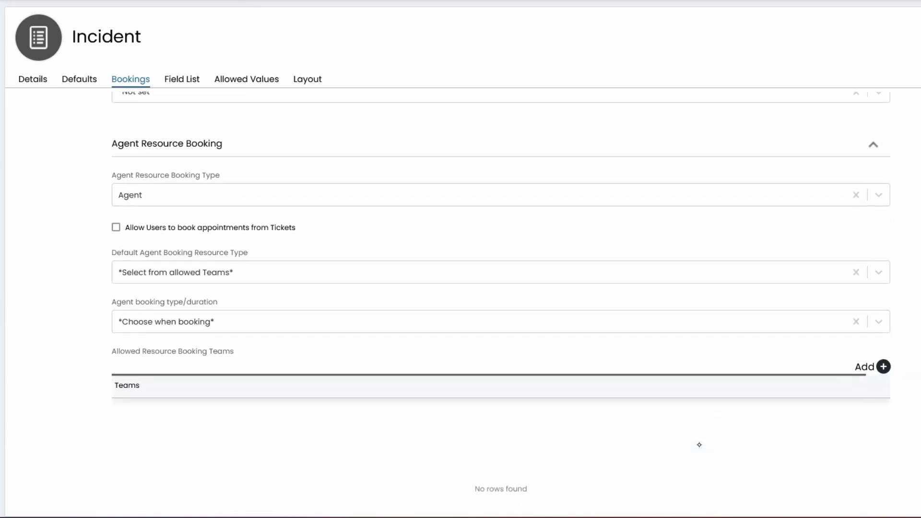
key("Tab")
key("Down")
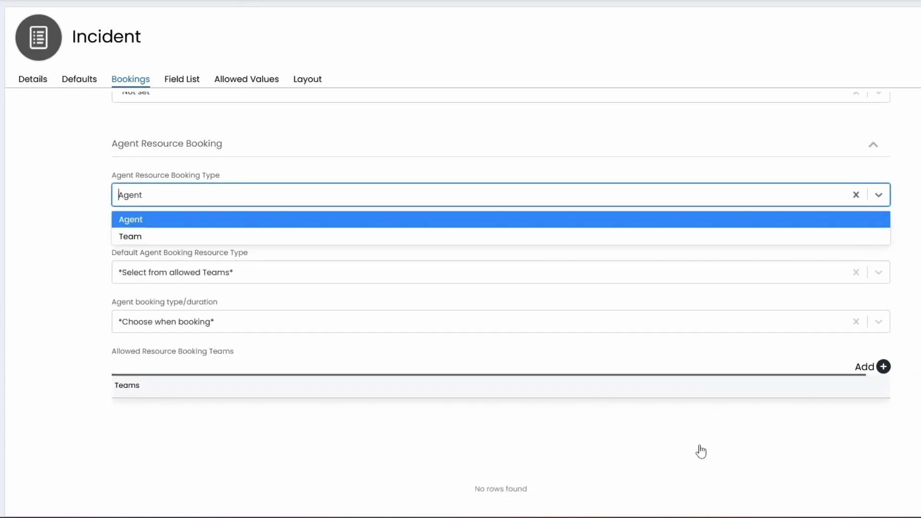
key("shift+Tab")
key("Return")
key("Return")
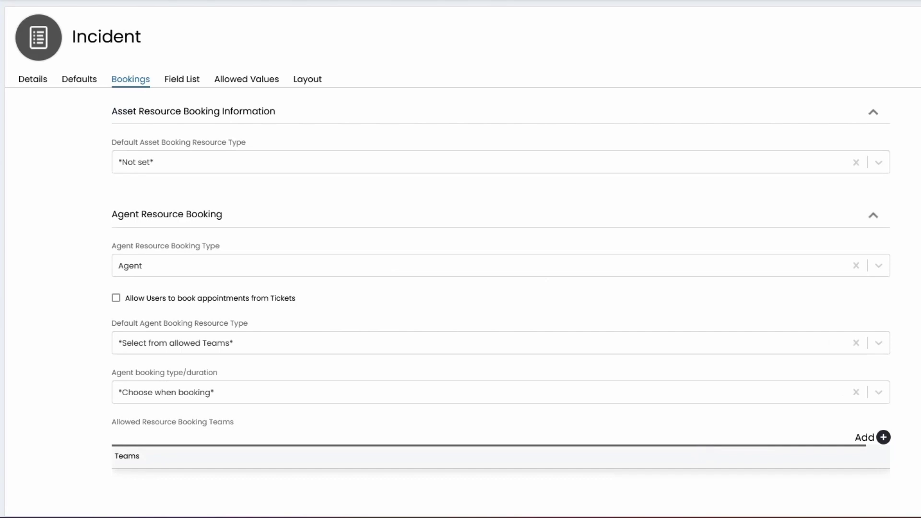
scroll(699, 453, "down", 3)
Allow booking from tickets, defaulting to Team assigned to Ticket and Remote Support Session.
key("space")
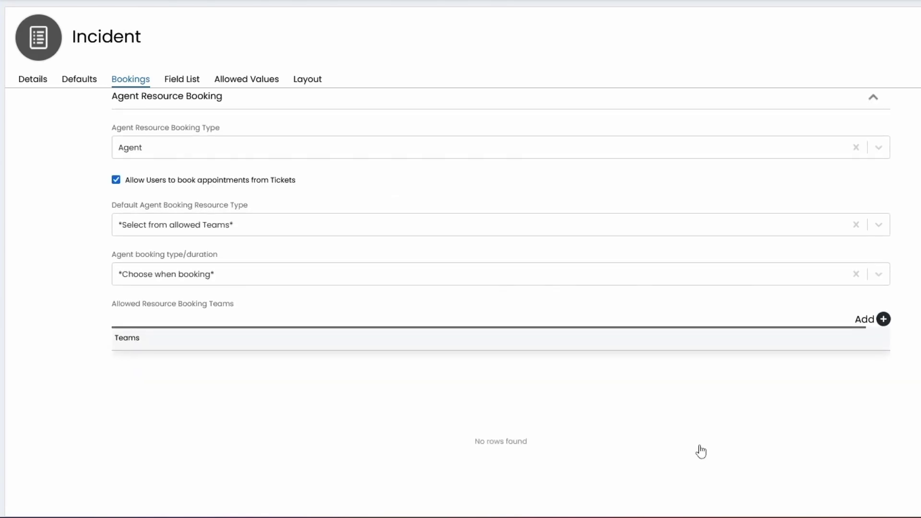
key("Tab")
key("Down")
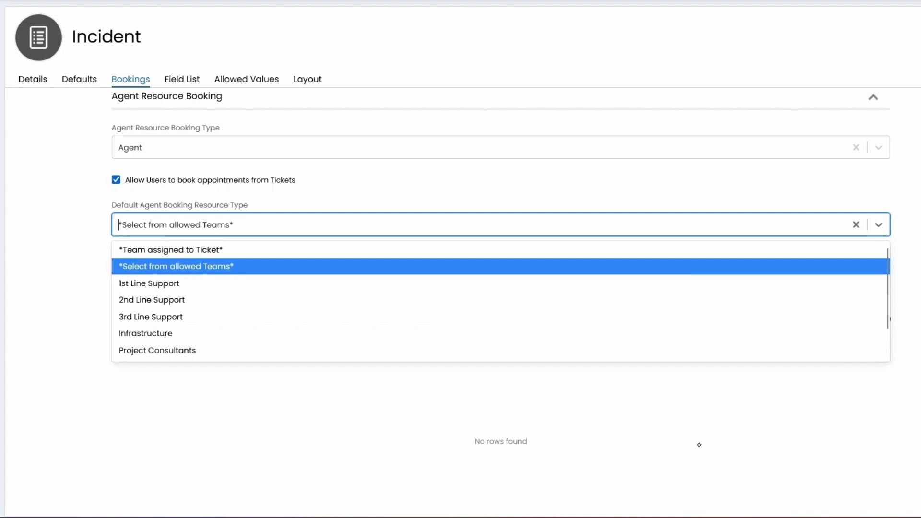
key("Up")
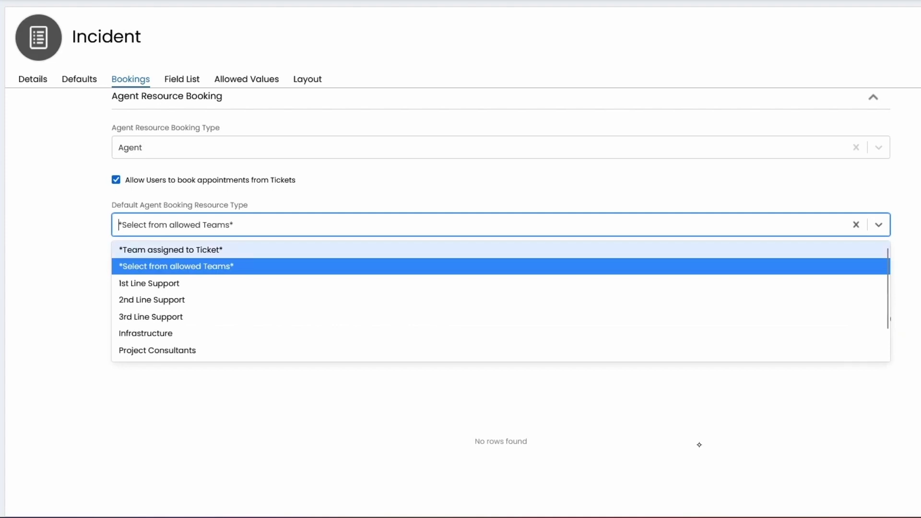
key("Return")
key("Tab")
key("Down")
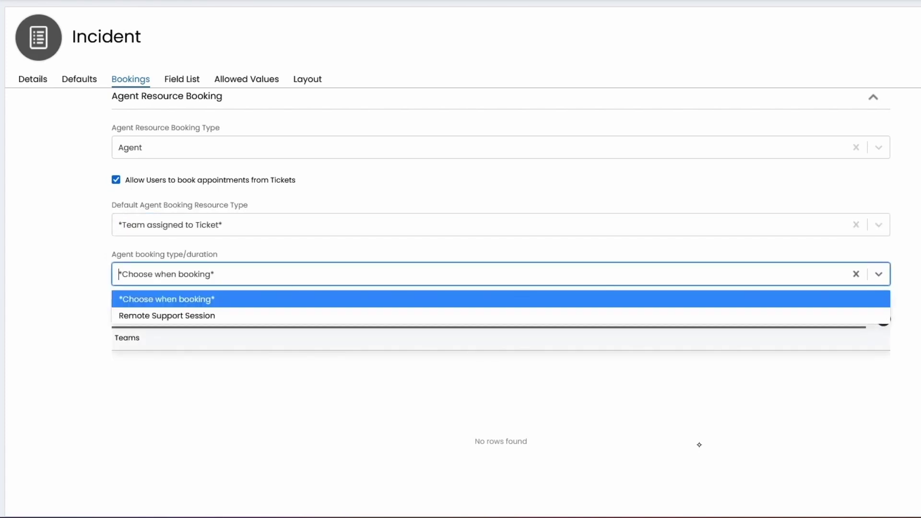
key("Down")
key("Return")
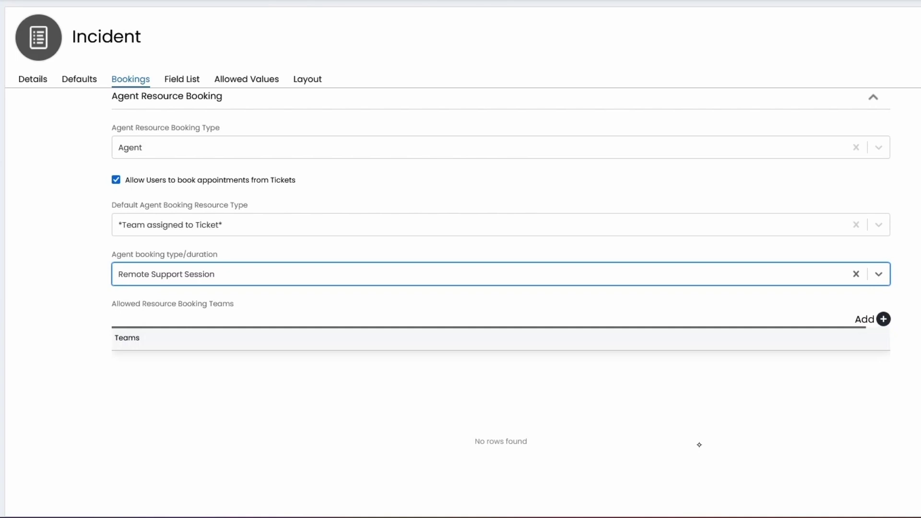
Confirm Team assigned to Ticket stays the default resource and save the Incident settings.
scroll(699, 445, "down", 1)
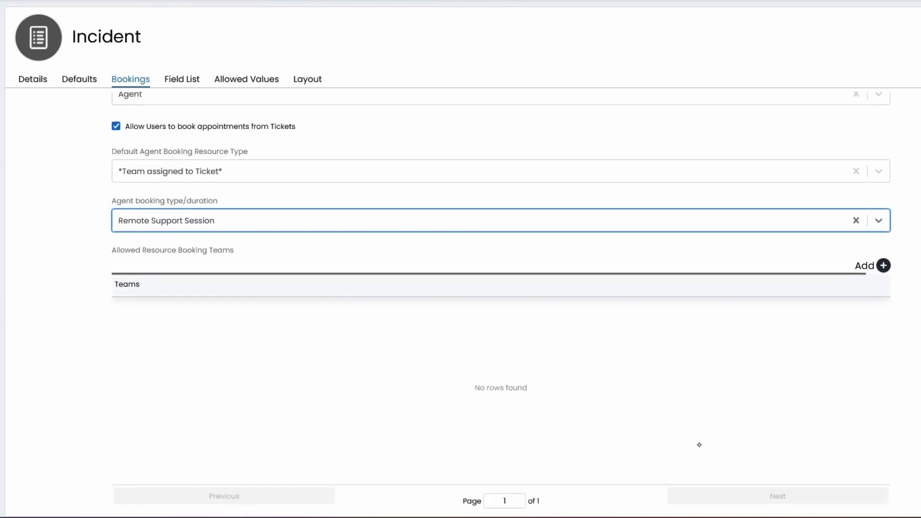
key("shift+Tab")
key("Down")
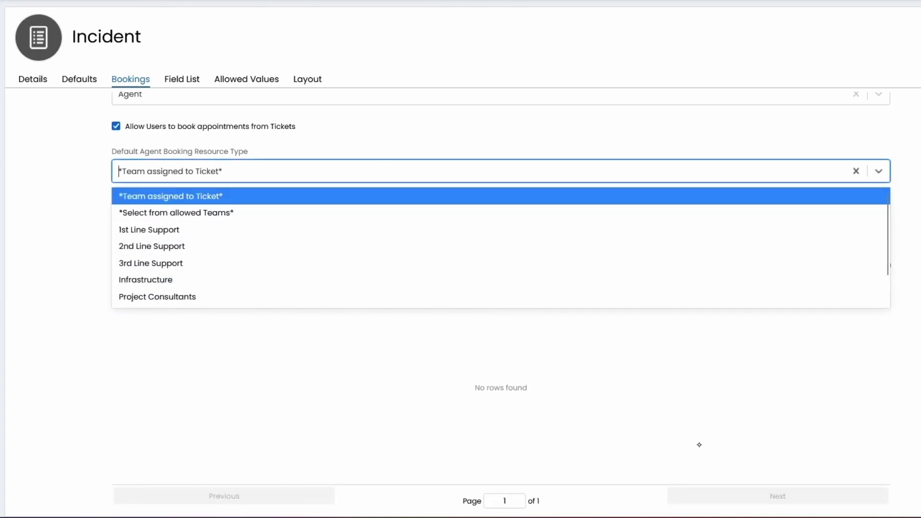
key("Escape")
scroll(700, 445, "down", 1)
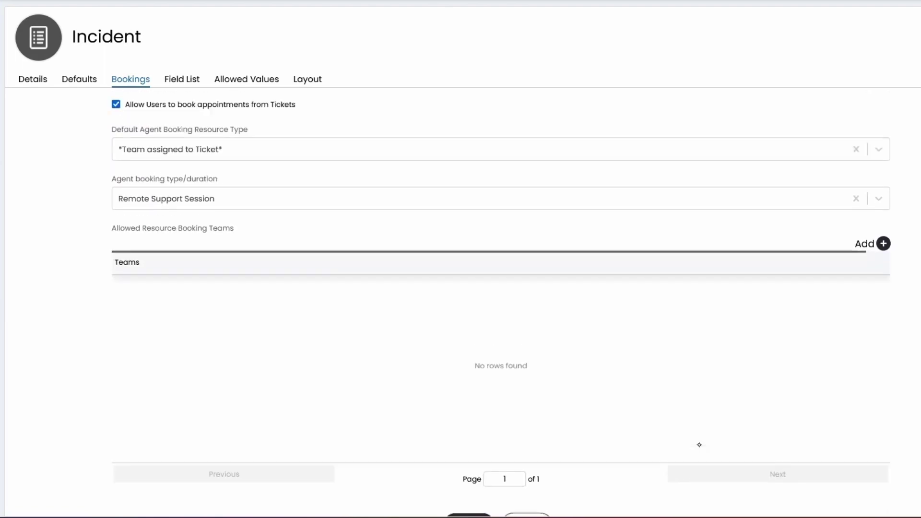
left_click(527, 490)
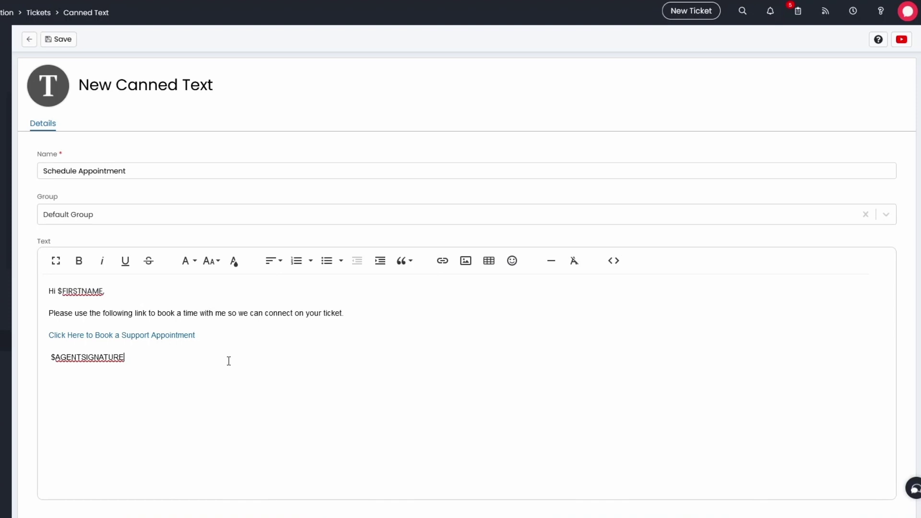
Verify the Book a Support Appointment link URL is $APPOINTMENTBOOKING and update the link.
left_click(173, 337)
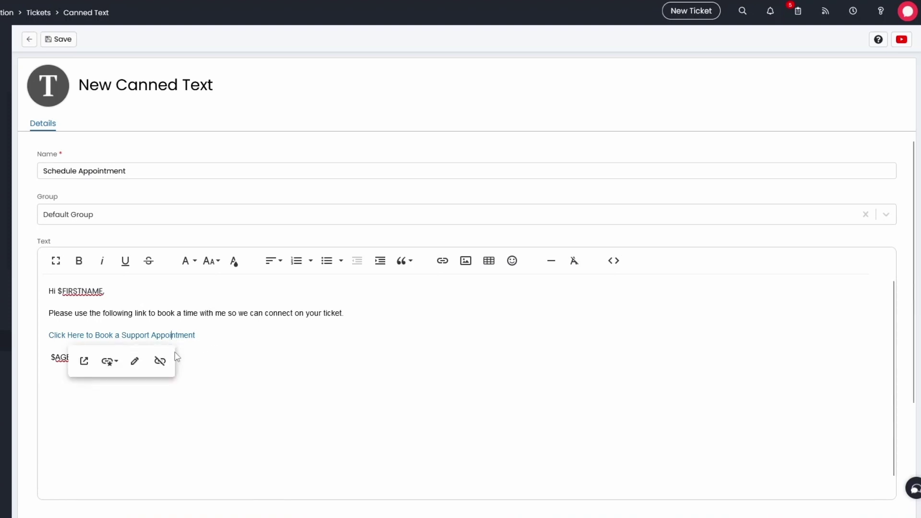
left_click(134, 361)
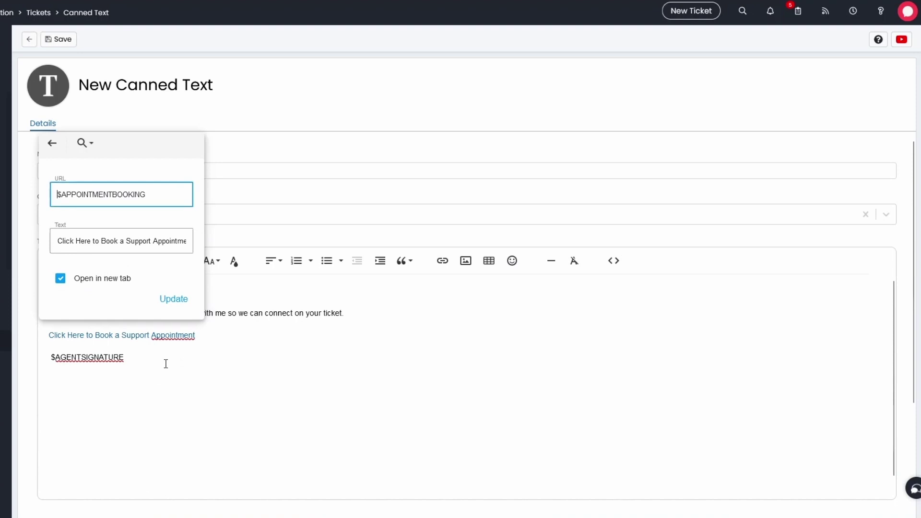
triple_click(88, 199)
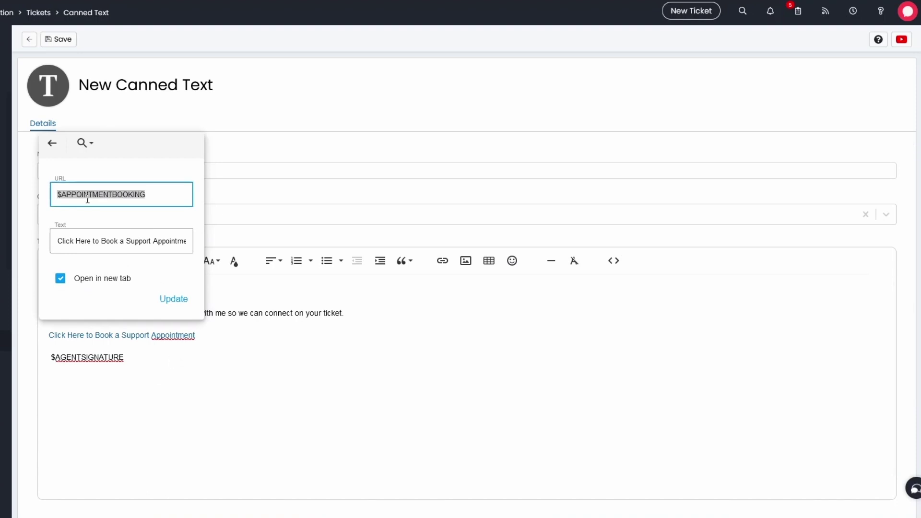
left_click(164, 292)
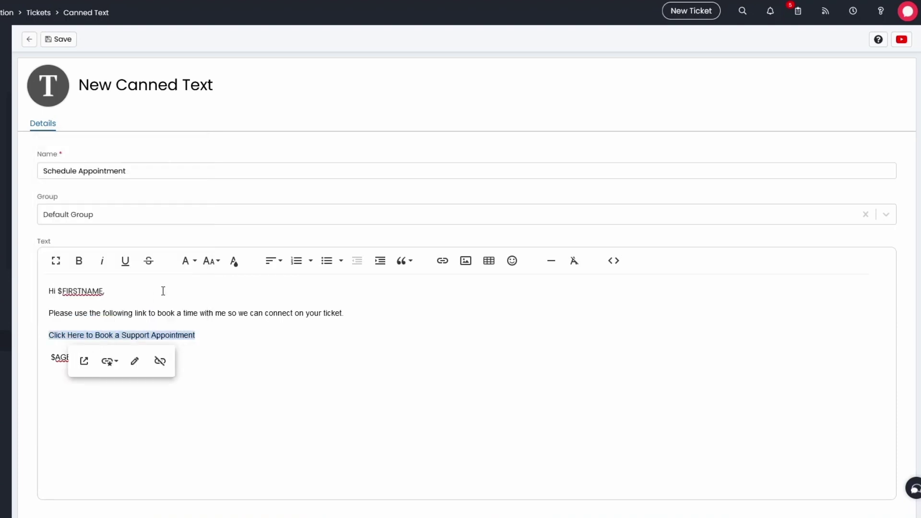
Save the canned text and add it to ticket 2200 as a non-email update.
left_click(59, 39)
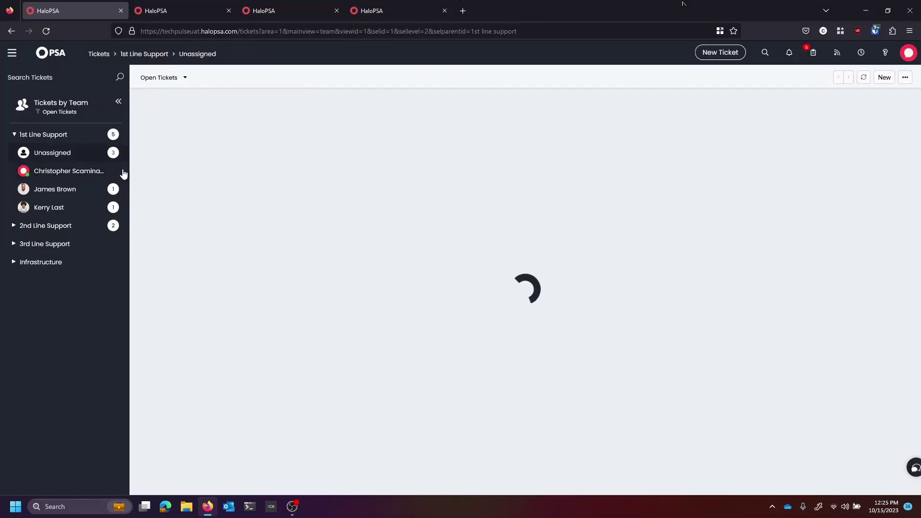
left_click(289, 131)
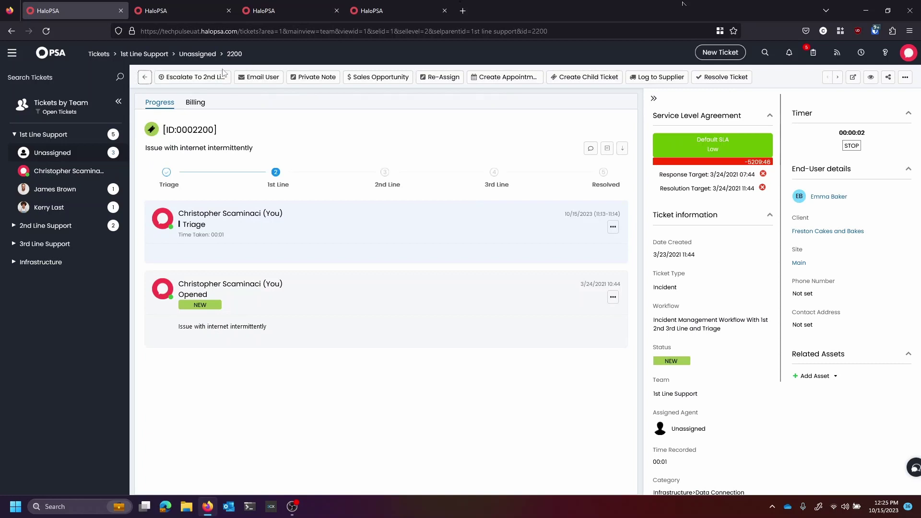
left_click(254, 78)
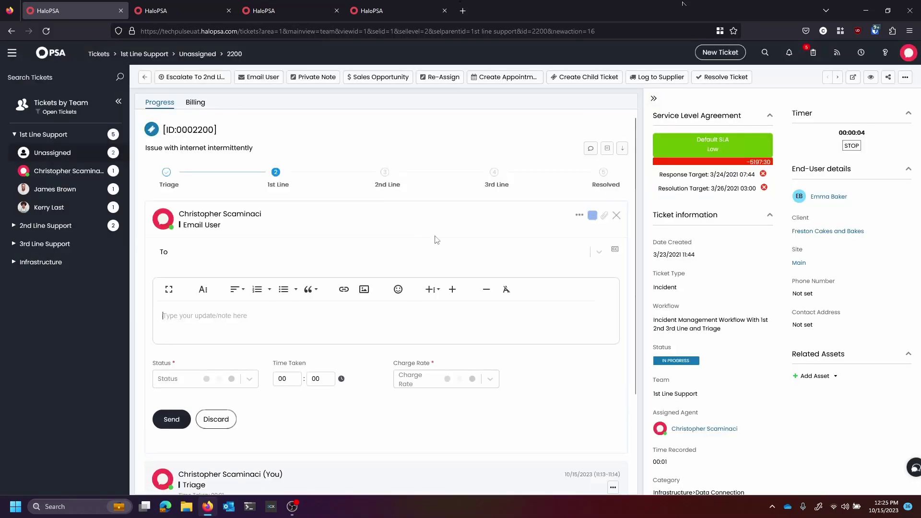
left_click(432, 290)
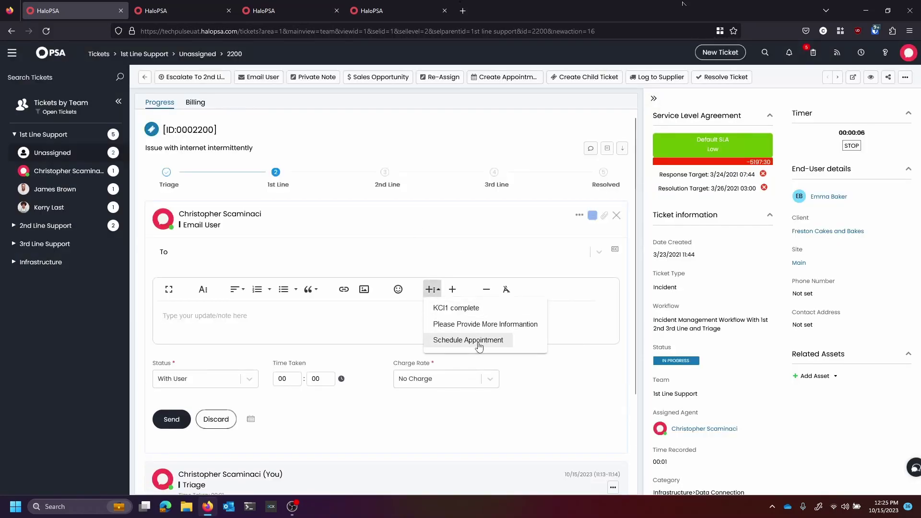
left_click(468, 341)
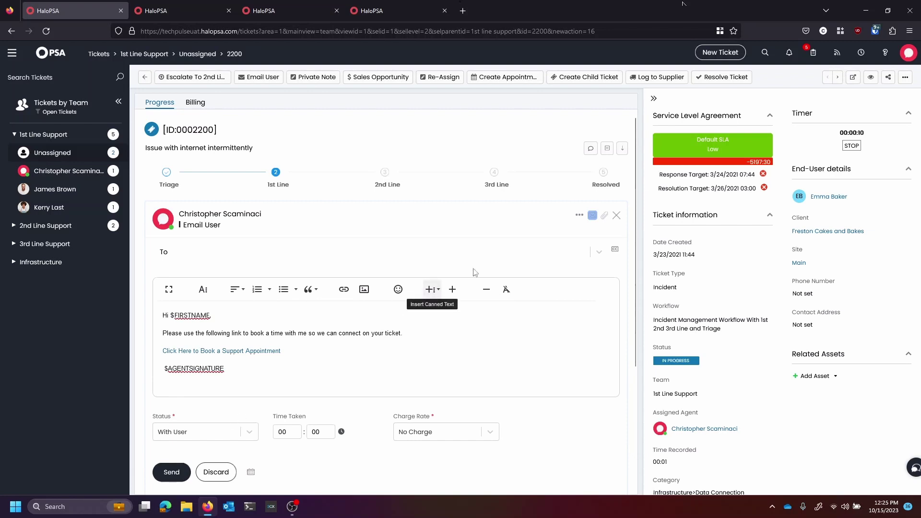
left_click(593, 215)
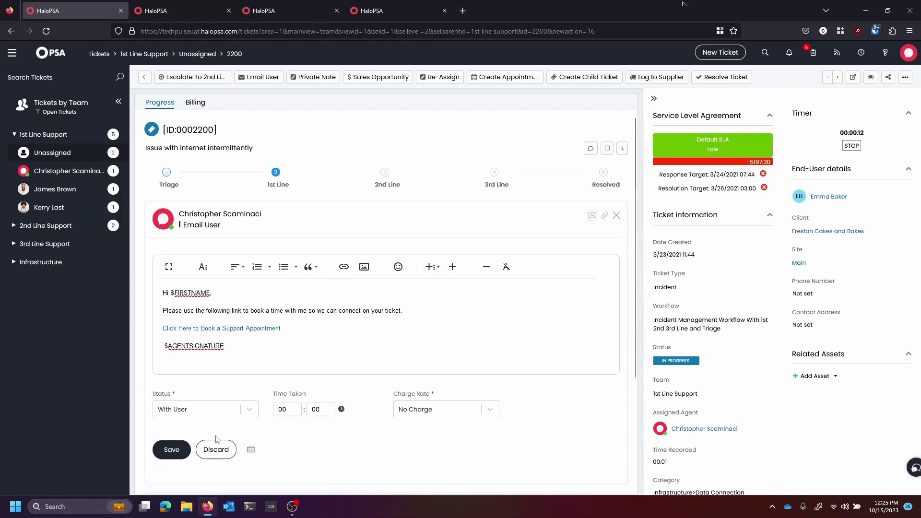
left_click(185, 452)
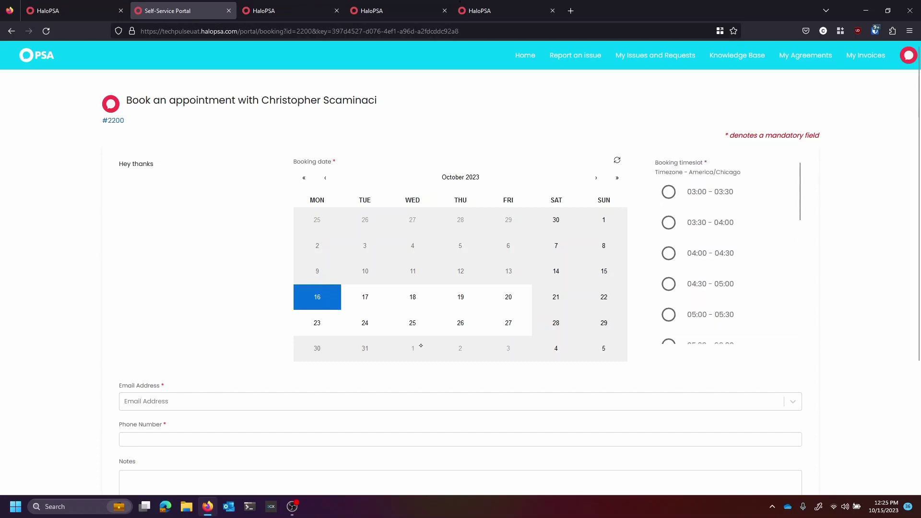
Choose October 18 and the 10:00 - 10:30 time slot for the booking.
left_click(366, 297)
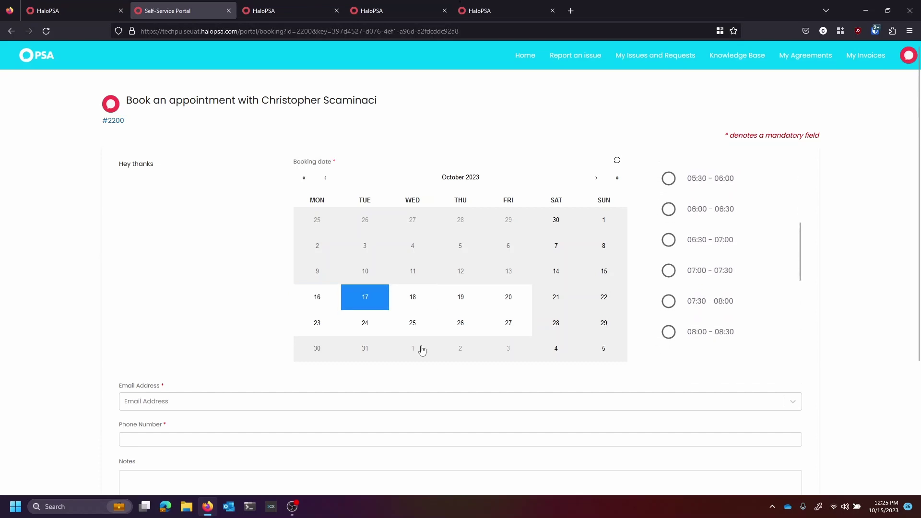
key("Right")
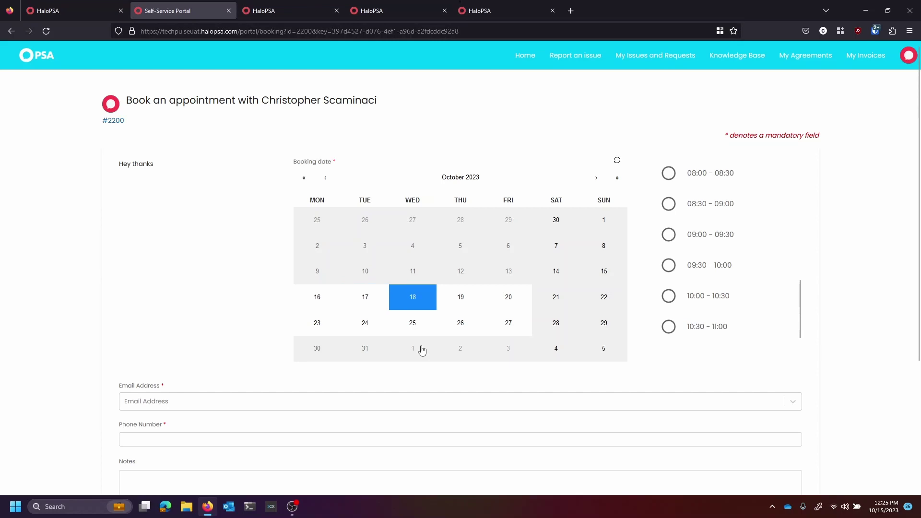
key("Tab")
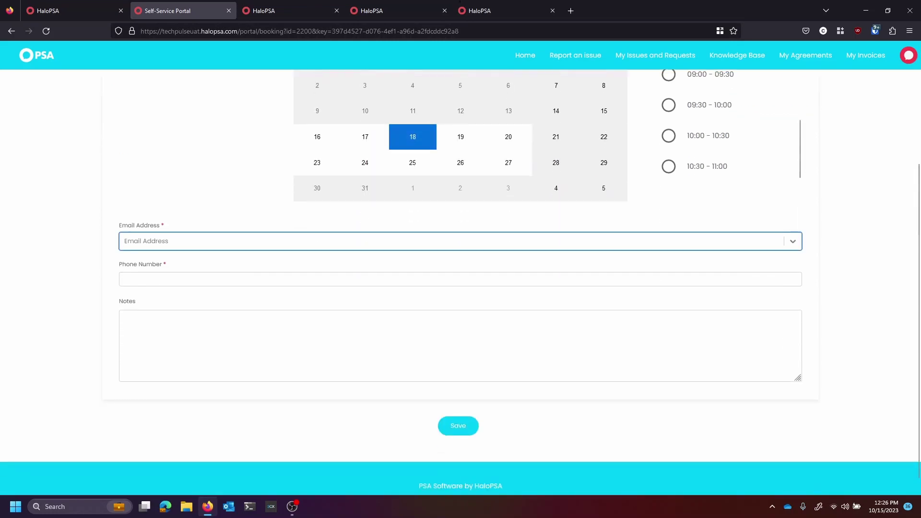
key("Tab")
scroll(421, 346, "up", 3)
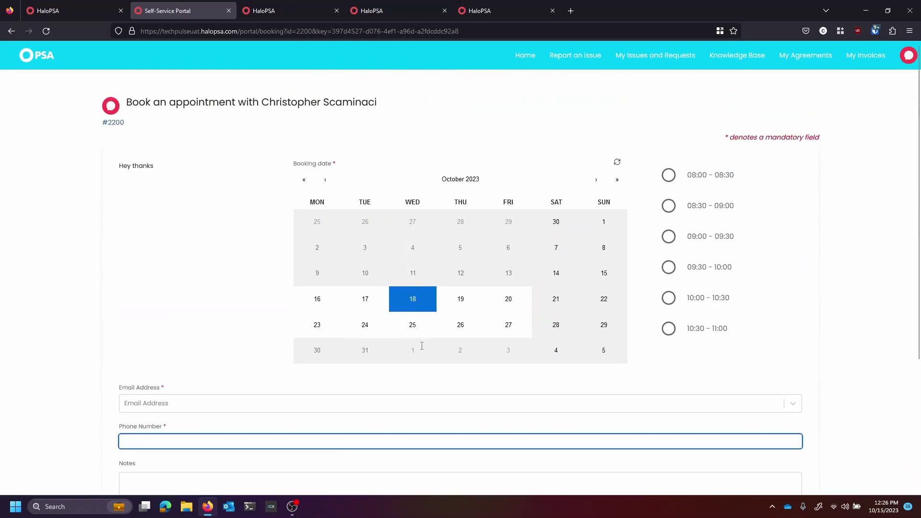
scroll(422, 346, "down", 3)
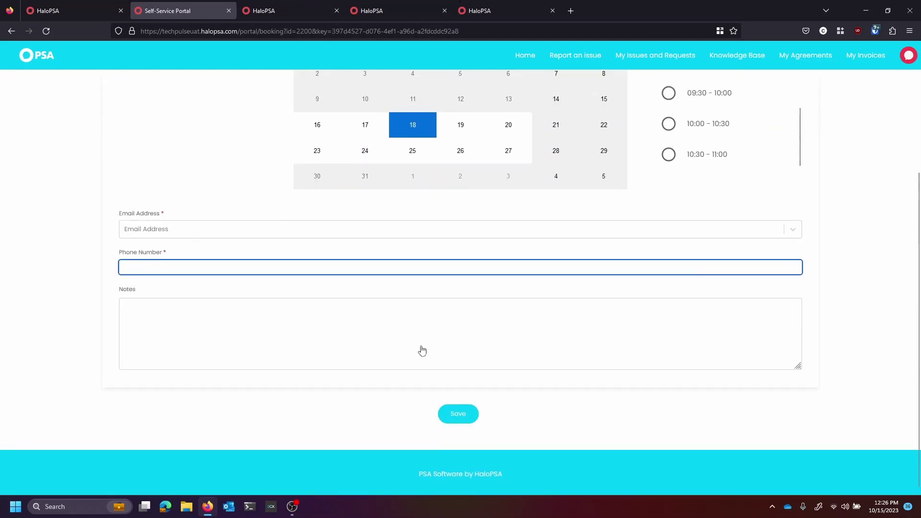
key("shift+Tab")
key("shift+Tab")
key("Tab")
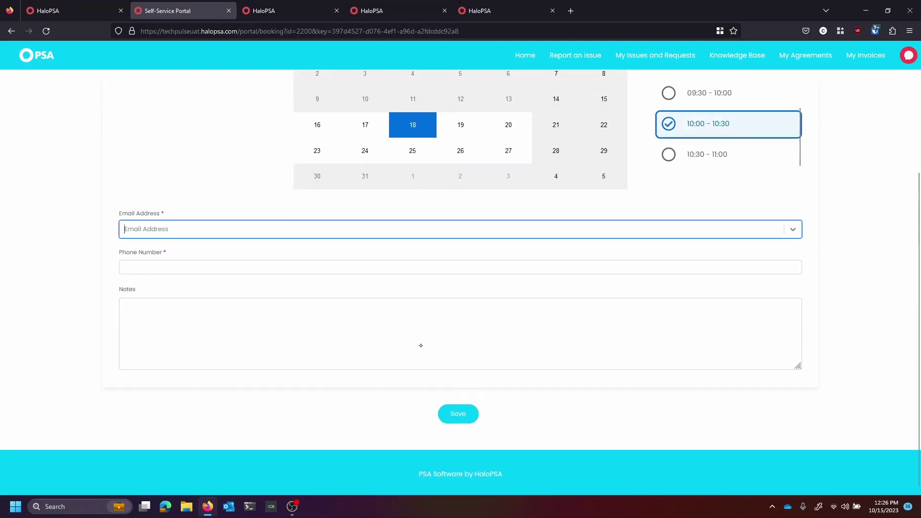
Enter a contact e-mail address and phone number, then submit the booking.
type("test")
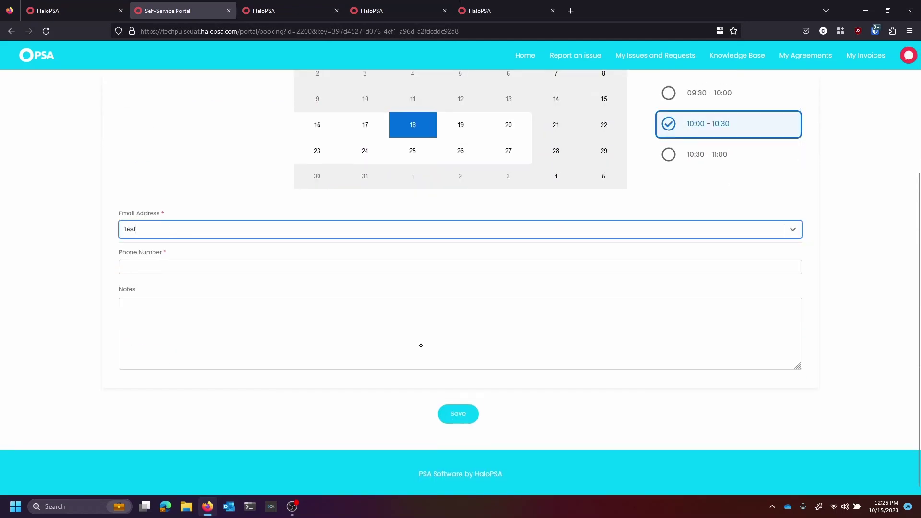
type("@TE")
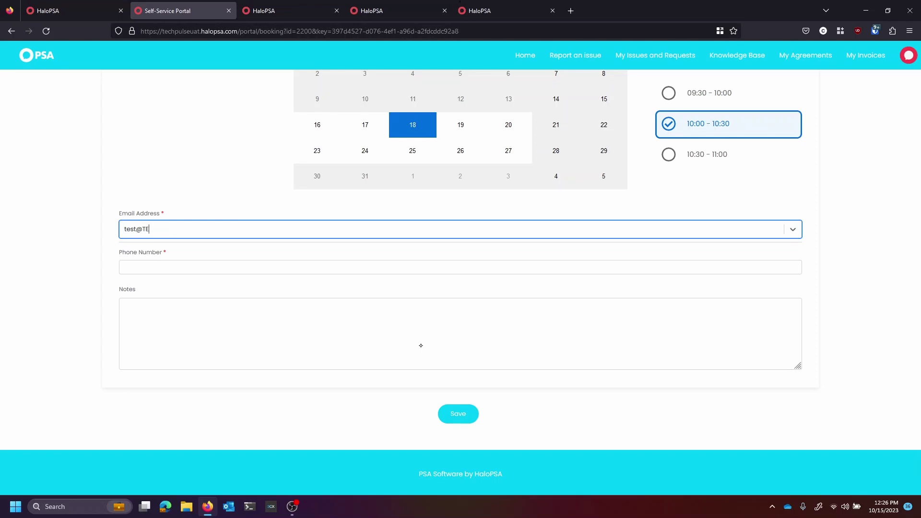
type("ST.COM")
key("Return")
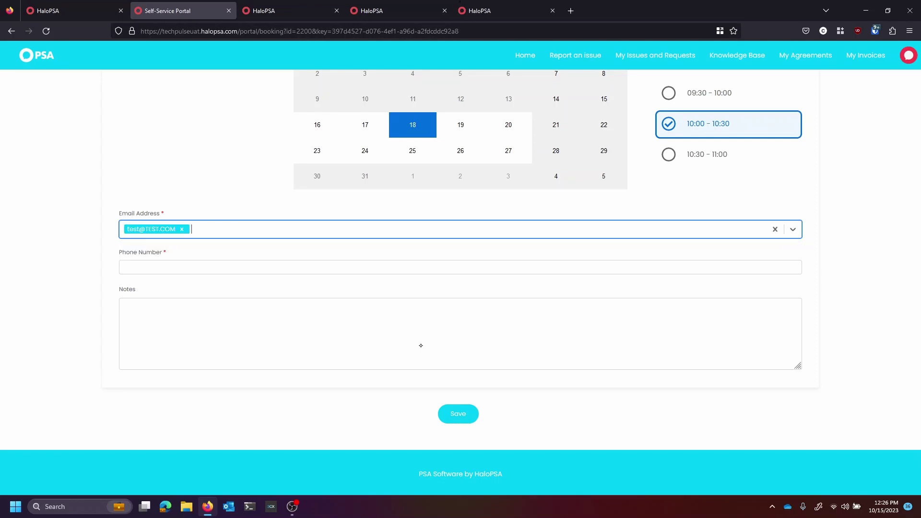
key("Tab")
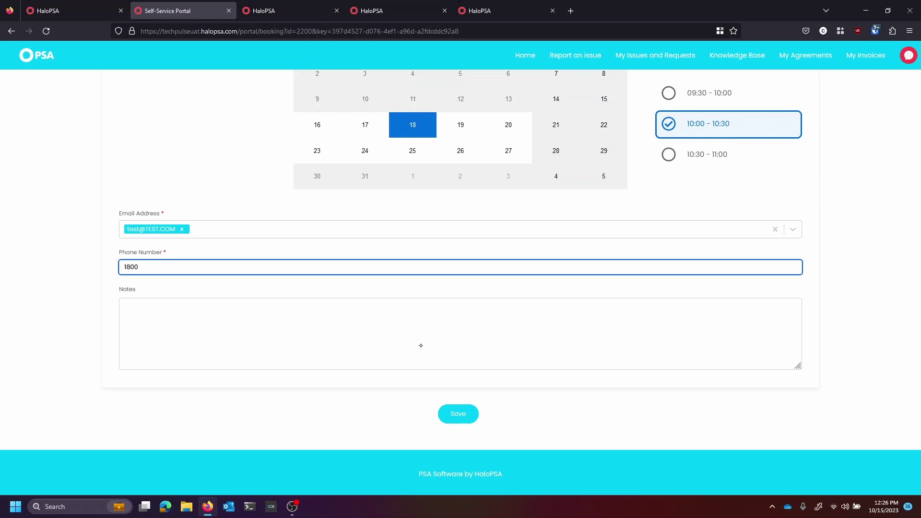
key("Return")
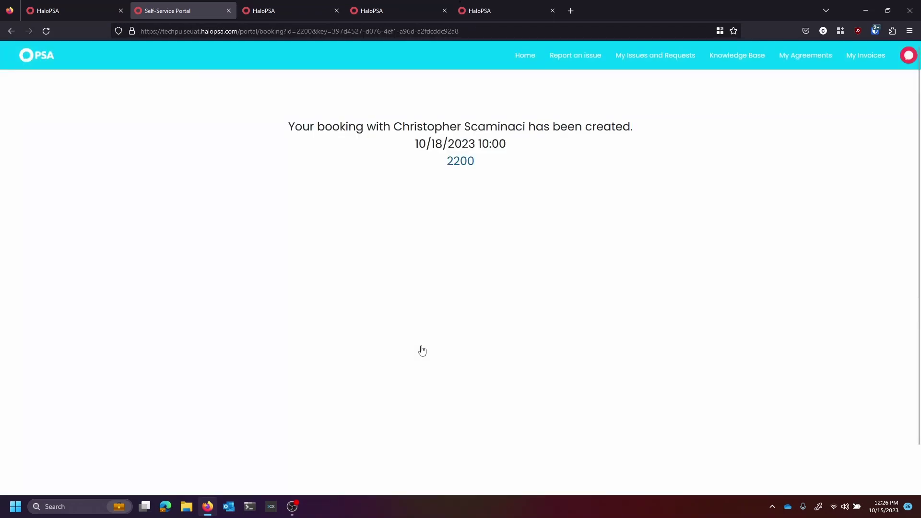
Return to ticket 2200 to see the Appointment Added entry and 10/18 10:00 next appointment.
key("ctrl+shift+Tab")
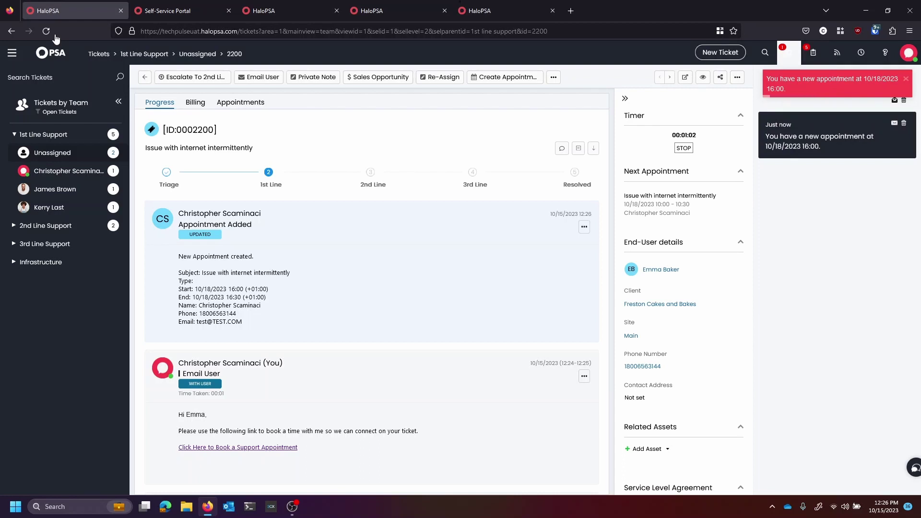
mouse_move(724, 163)
left_mouse_down()
mouse_move(710, 143)
mouse_move(635, 176)
left_mouse_up()
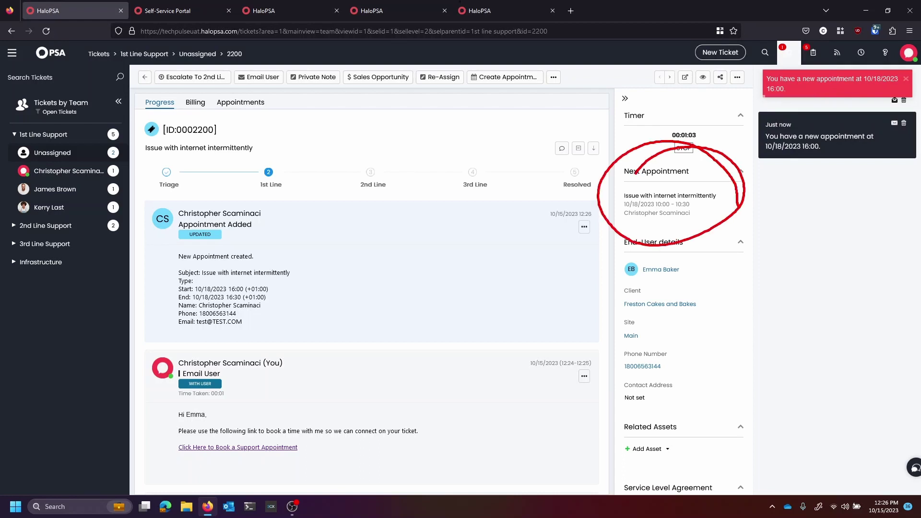